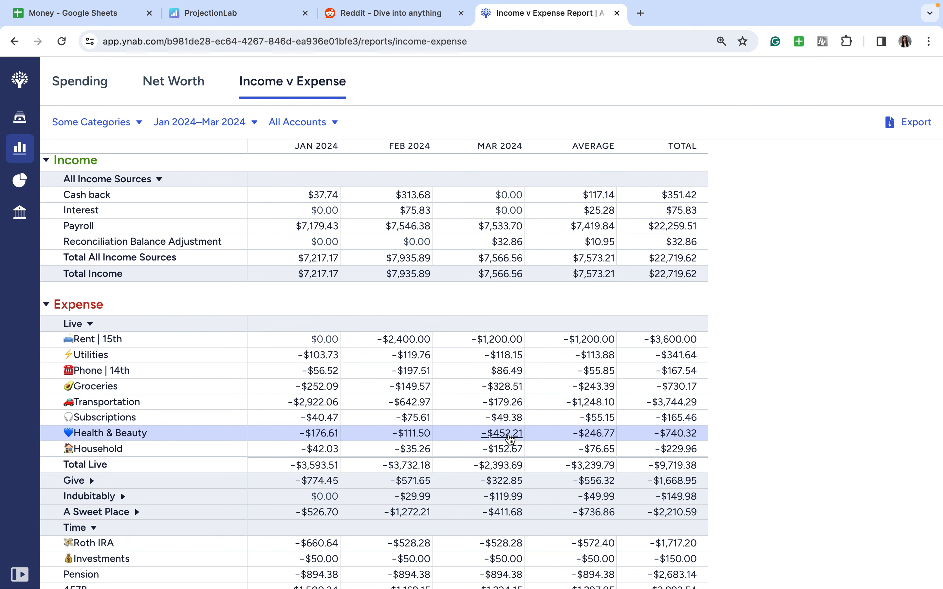
- Expand the A Sweet Place expense group and review the January to March 2024 spending by category
scroll(538, 466, "down", 2)
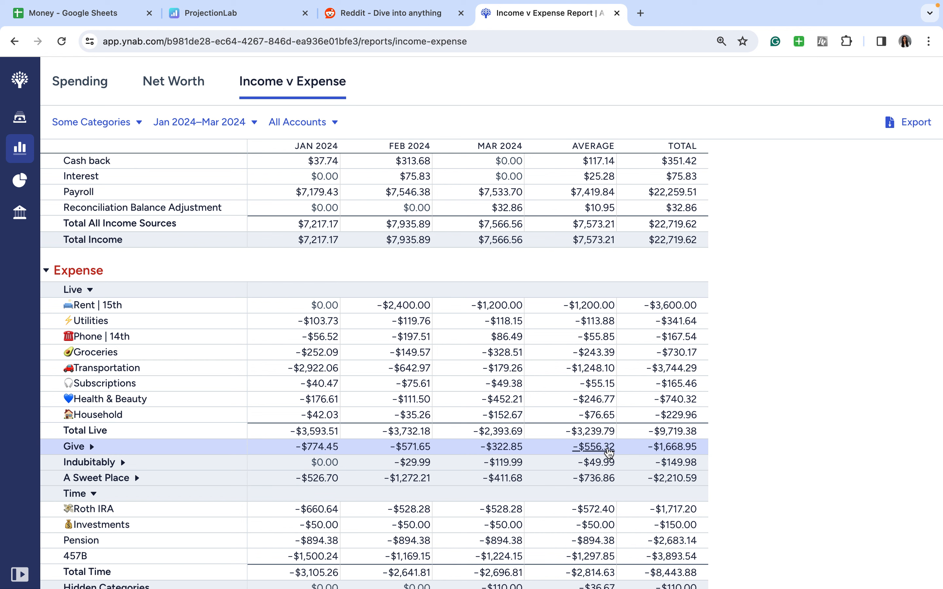
scroll(608, 455, "down", 2)
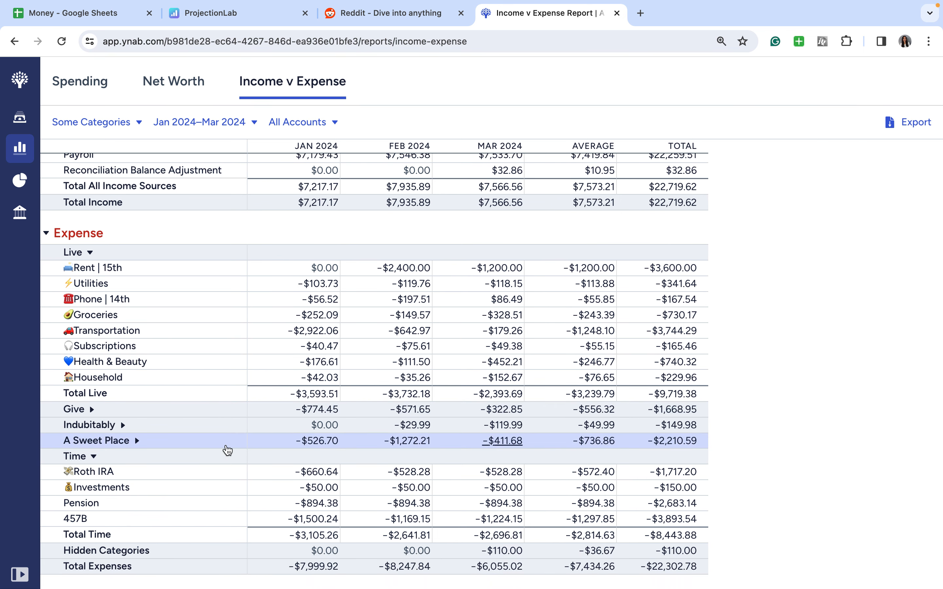
left_click(136, 440)
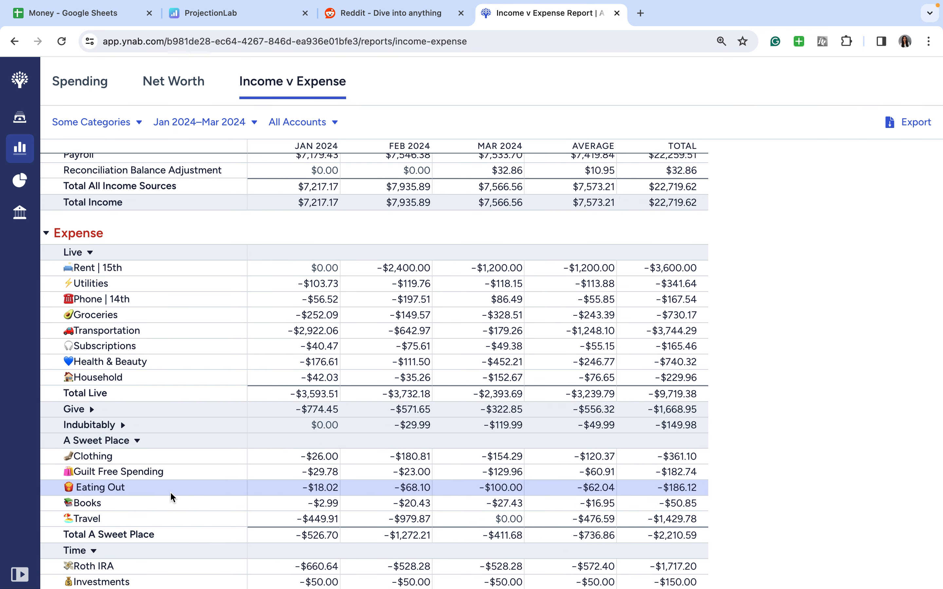
scroll(170, 491, "down", 1)
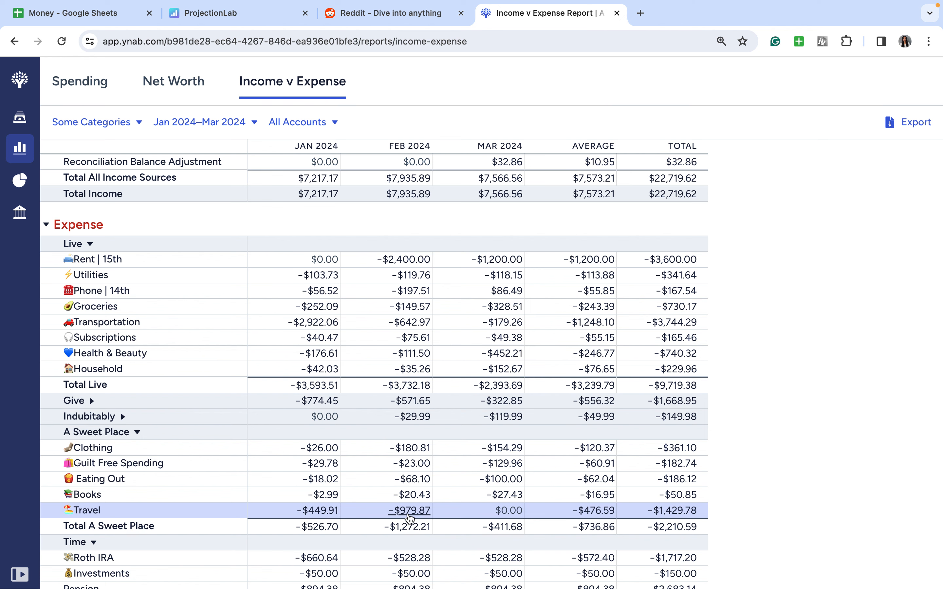
scroll(409, 519, "down", 2)
scroll(409, 519, "down", 3)
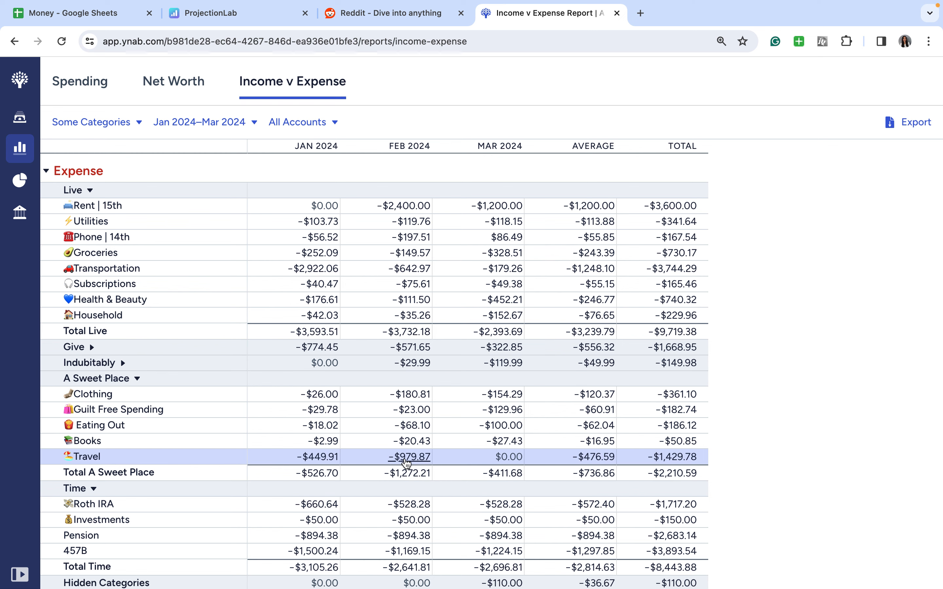
scroll(406, 463, "down", 5)
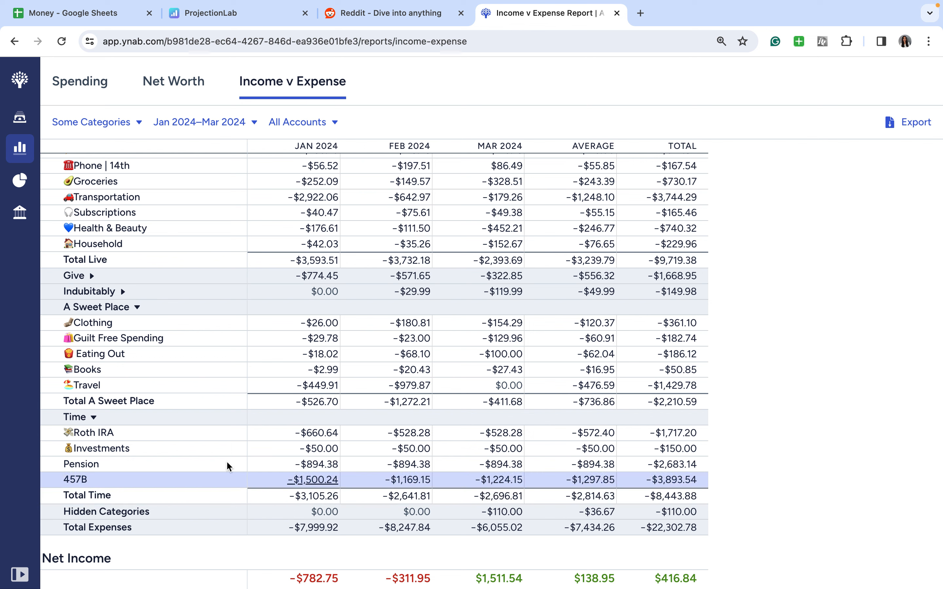
- Filter the income and expense report to exclude the Time category group
left_click(117, 124)
scroll(34, 322, "down", 10)
scroll(32, 317, "up", 3)
left_click(26, 301)
left_click(145, 393)
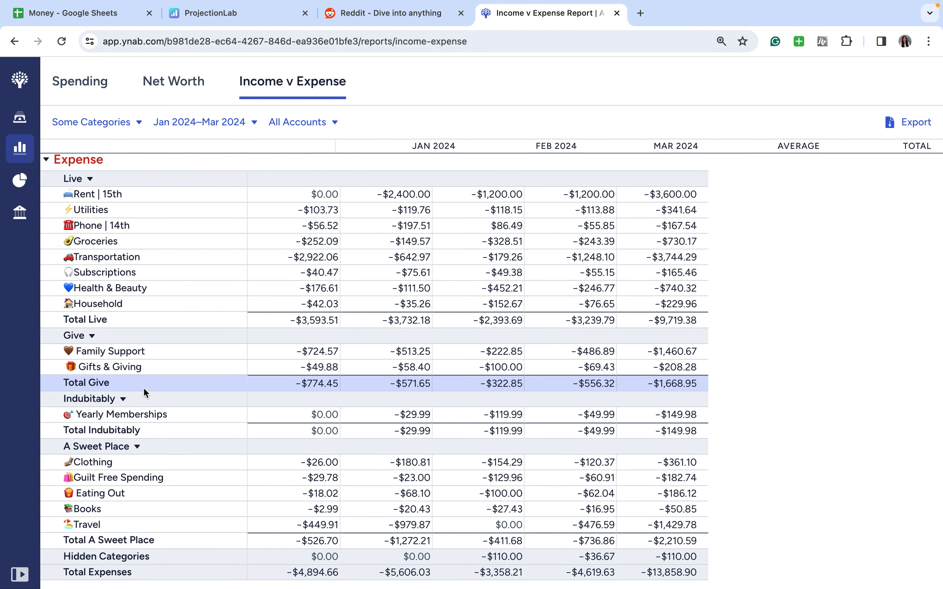
scroll(249, 404, "down", 2)
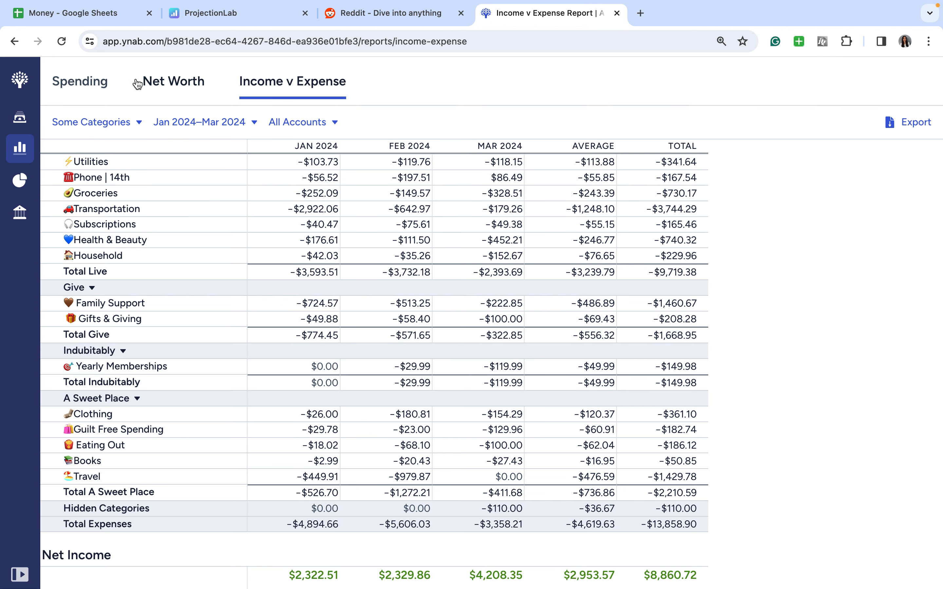
- Switch to the Money spreadsheet in Google Sheets and examine the 2024 income and monthly investment target on the Retirement Contributions sheet
left_click(101, 22)
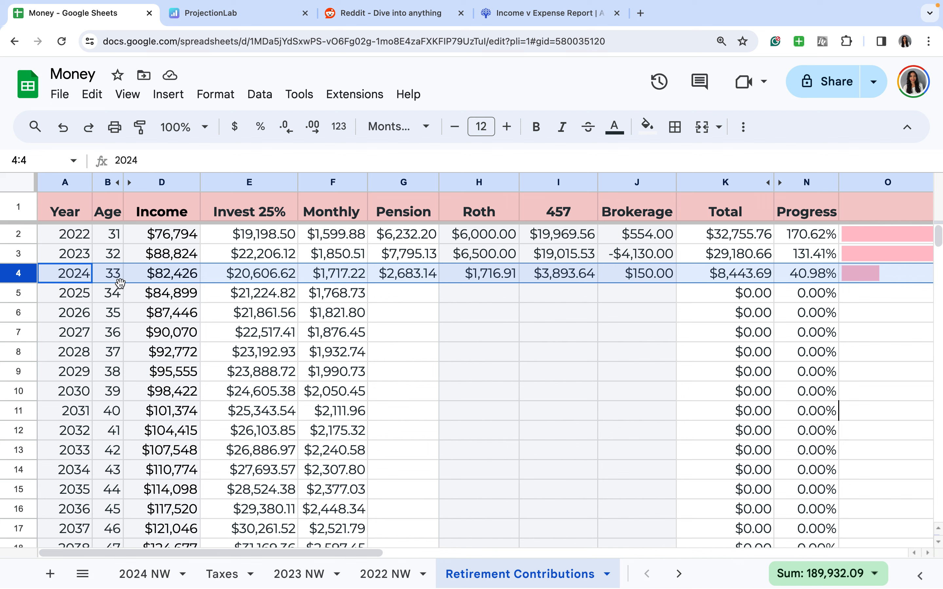
left_click(170, 280)
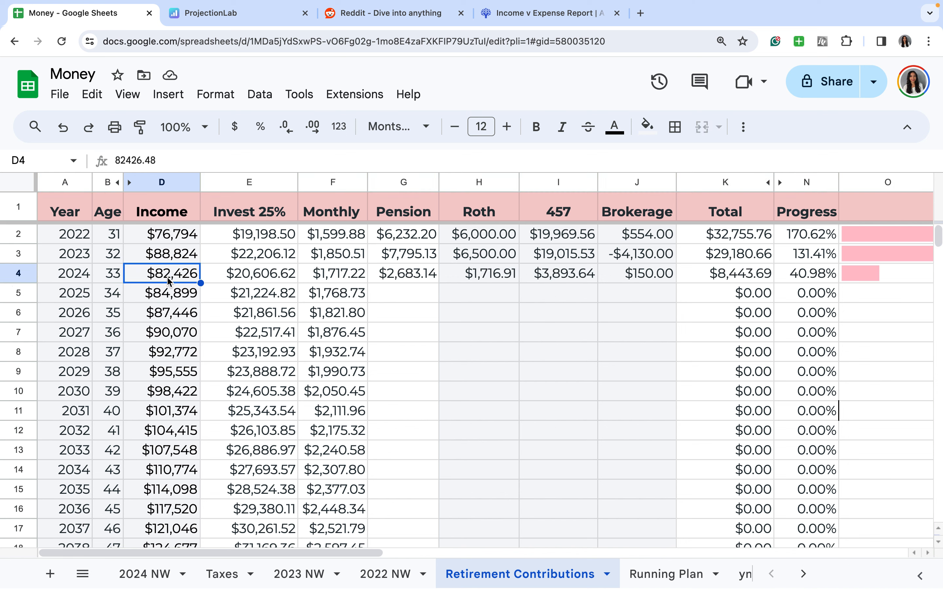
left_click(20, 275)
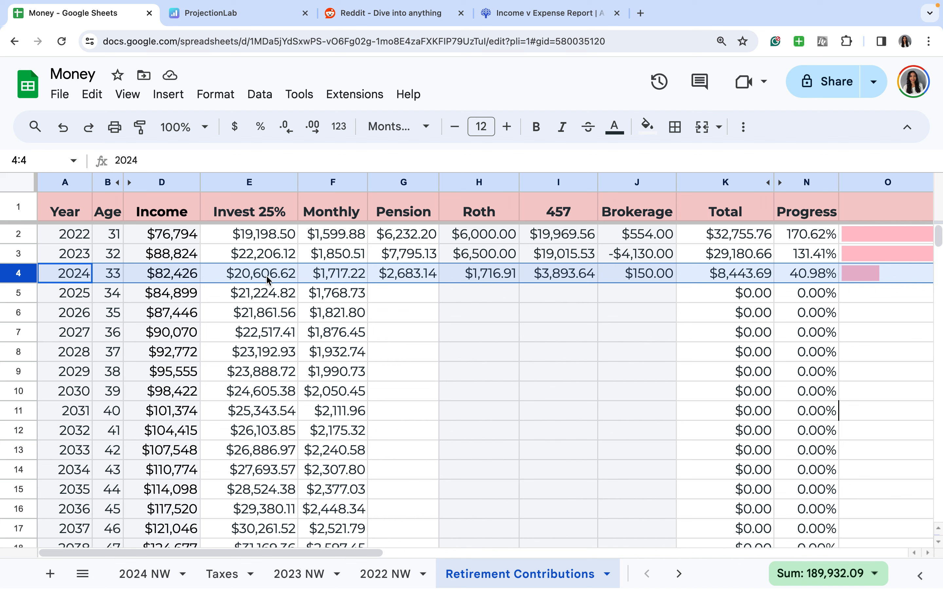
left_click(336, 274)
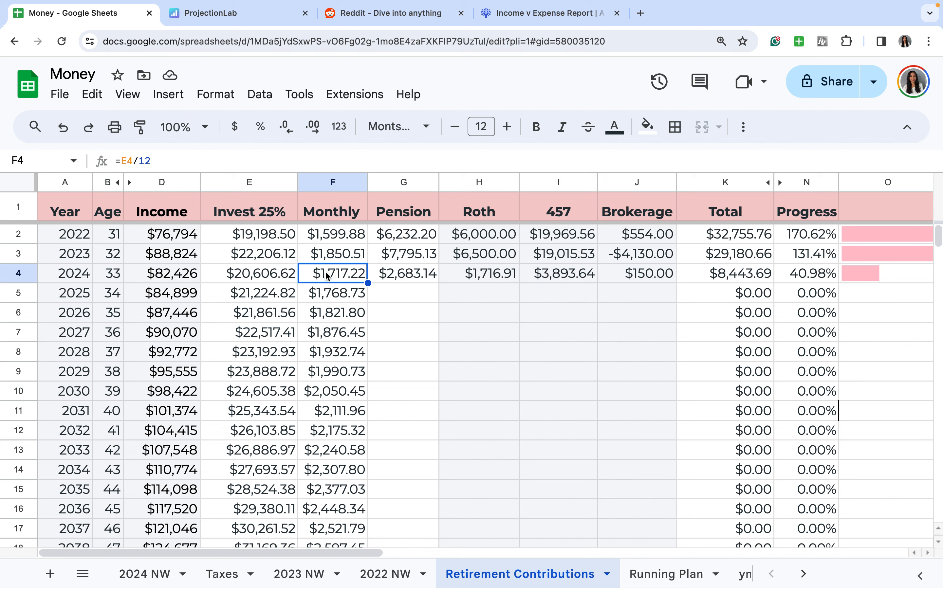
- Inspect the 2024 brokerage contribution, total contributions and progress toward the 25% investment goal
left_click(12, 274)
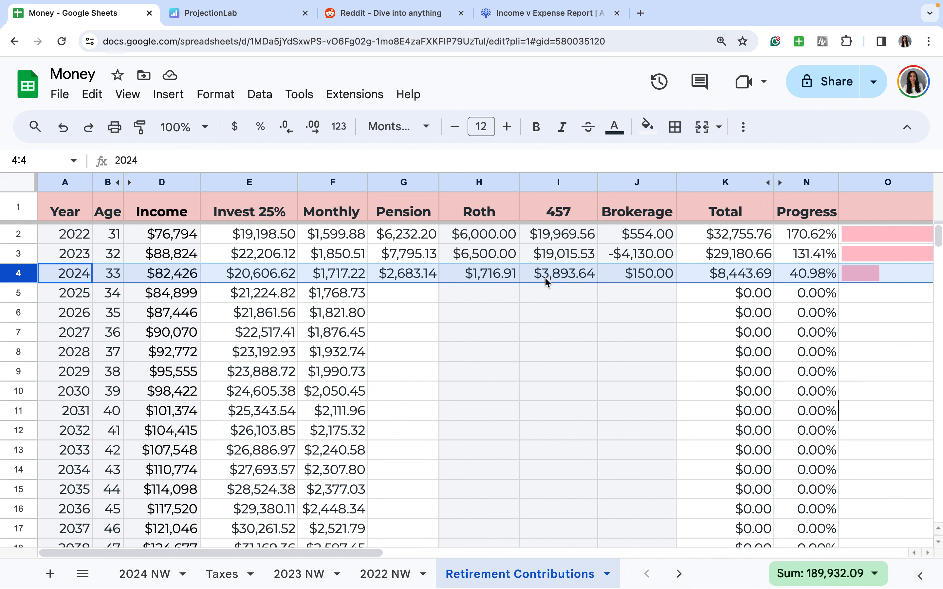
left_click(622, 277)
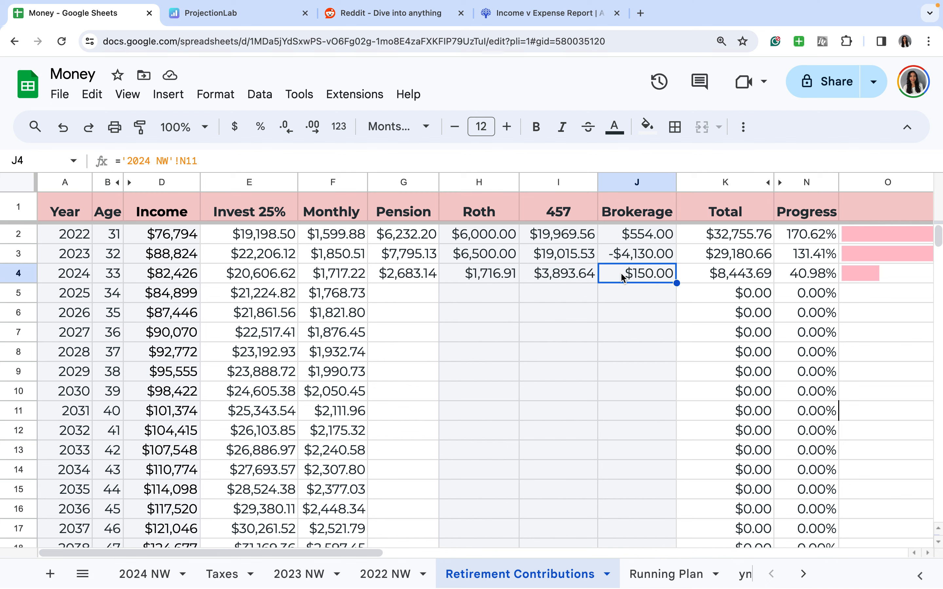
left_click(16, 272)
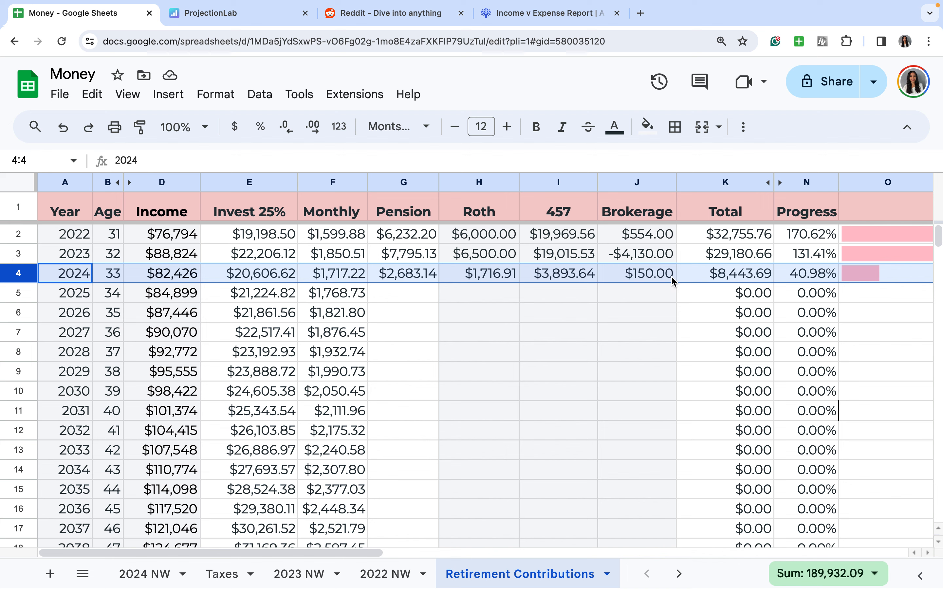
left_click(708, 278)
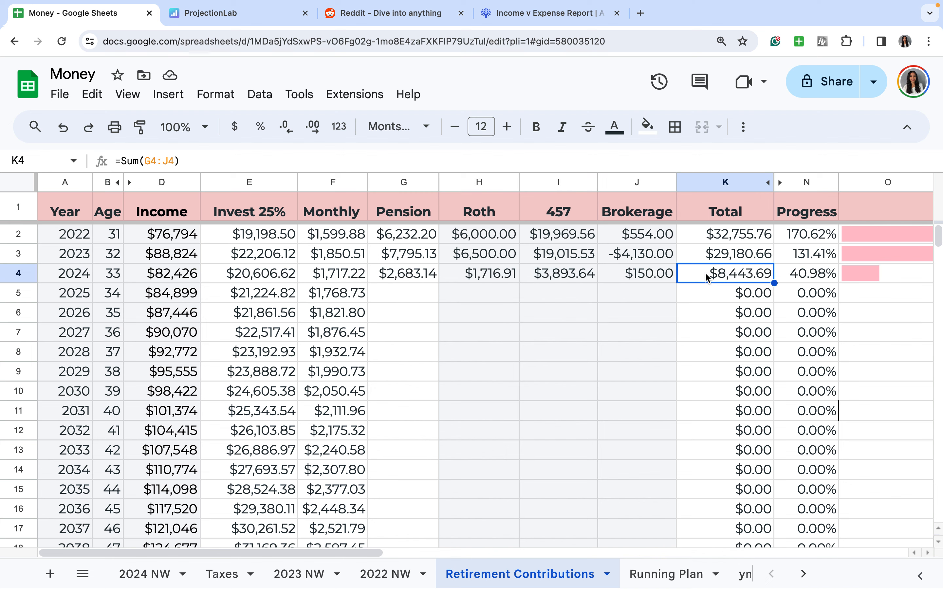
left_click(18, 271)
left_click(690, 270)
left_click(809, 273)
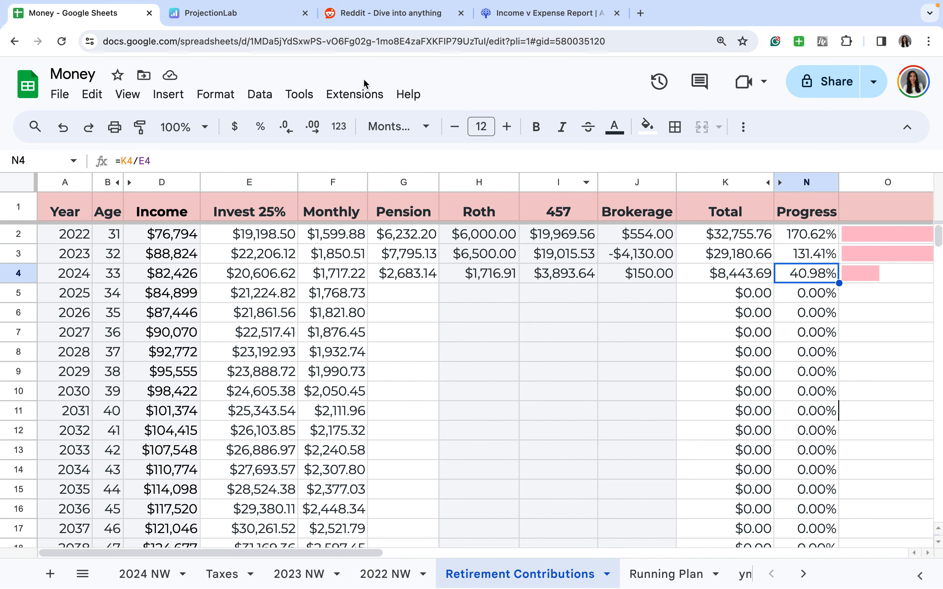
- Switch back to YNAB, open the April 2024 budget and review the Time group's retirement and investment categories
left_click(553, 21)
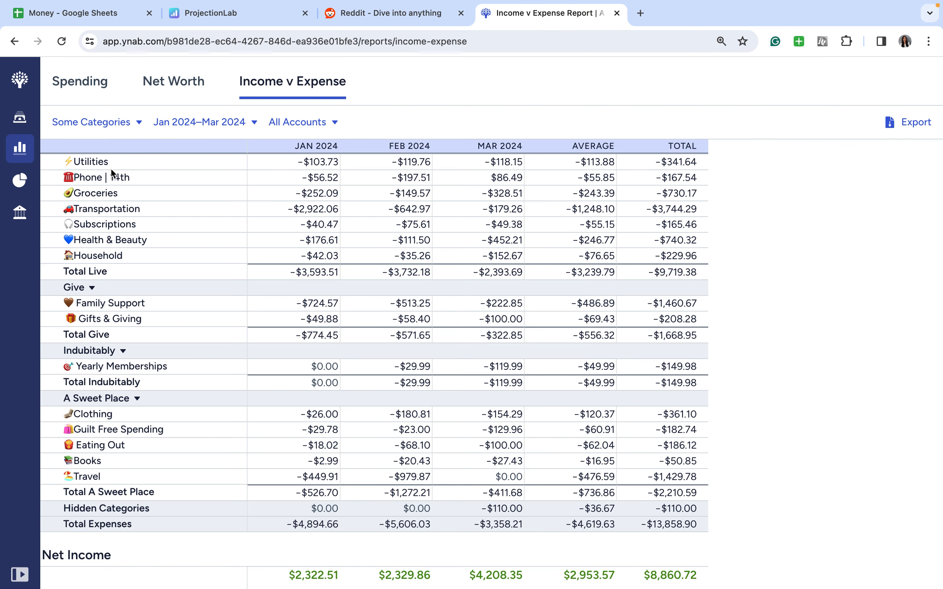
left_click(22, 121)
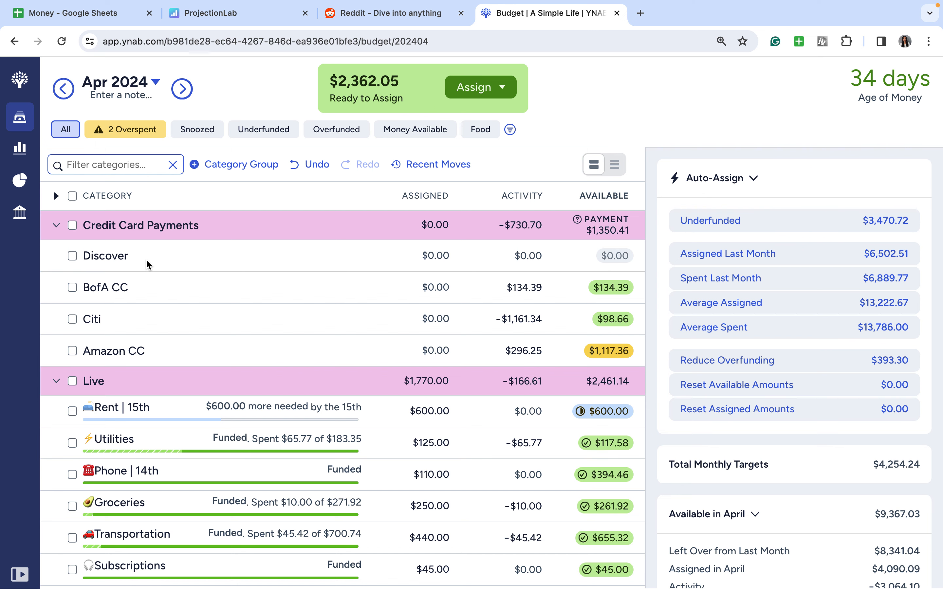
scroll(146, 258, "down", 15)
scroll(147, 261, "down", 9)
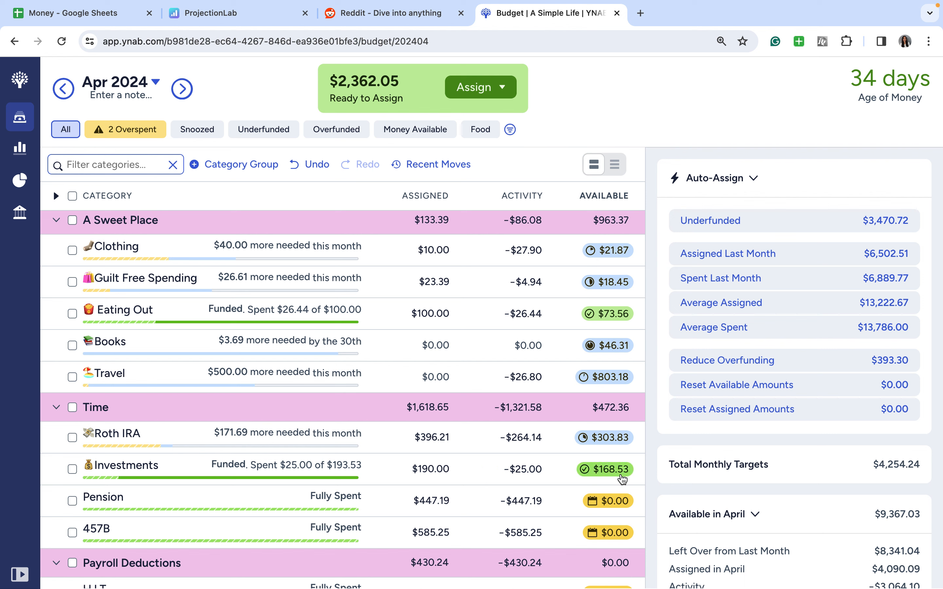
mouse_move(622, 480)
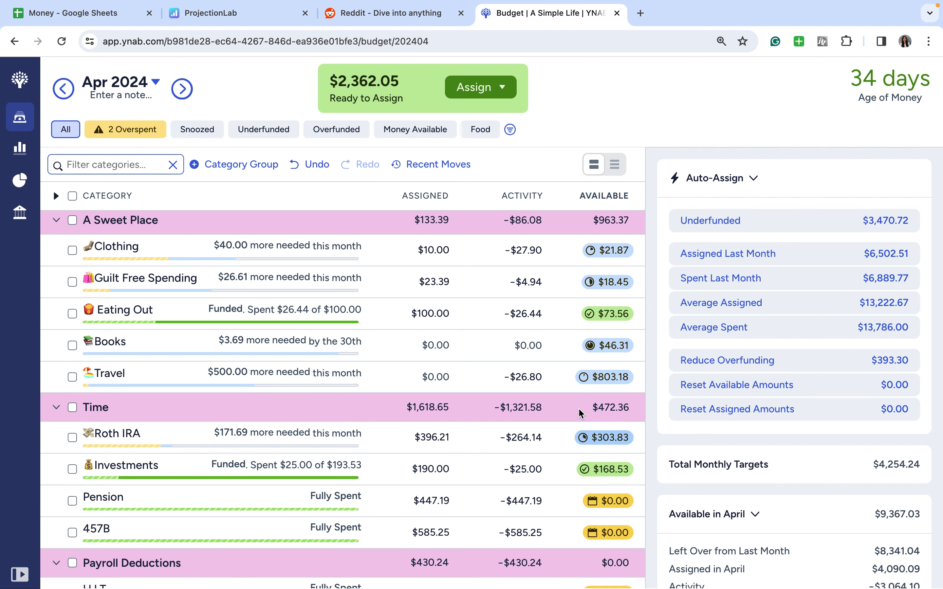
- Cover the Gifts & Giving overspending with money from Ready to Assign
scroll(580, 412, "up", 8)
scroll(580, 412, "up", 5)
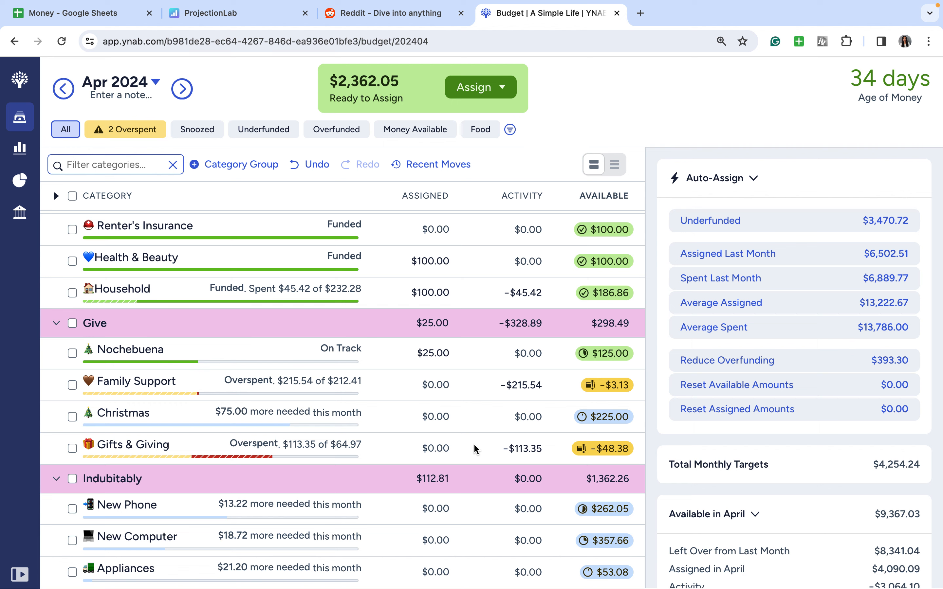
left_click(618, 453)
type("read")
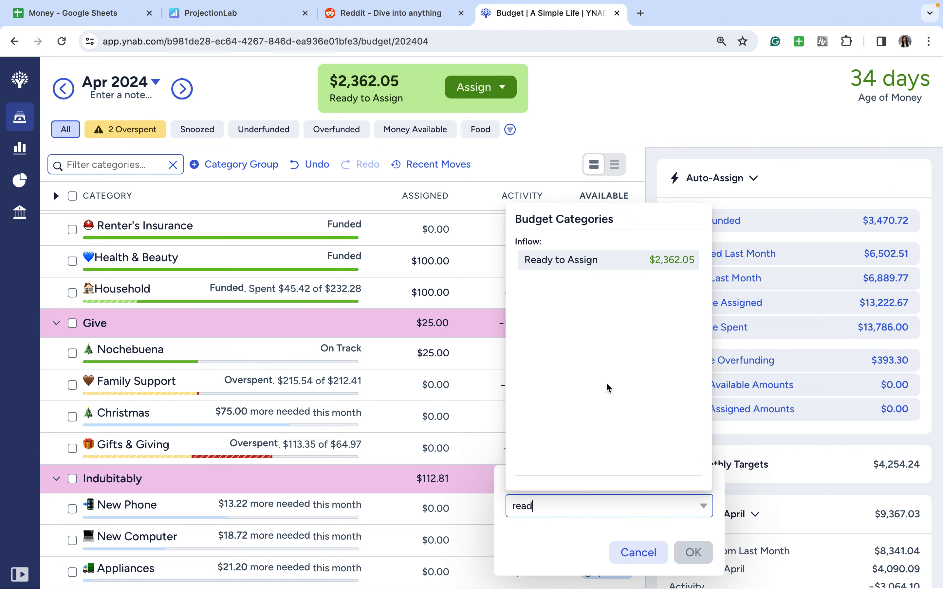
left_click(590, 262)
left_click(689, 553)
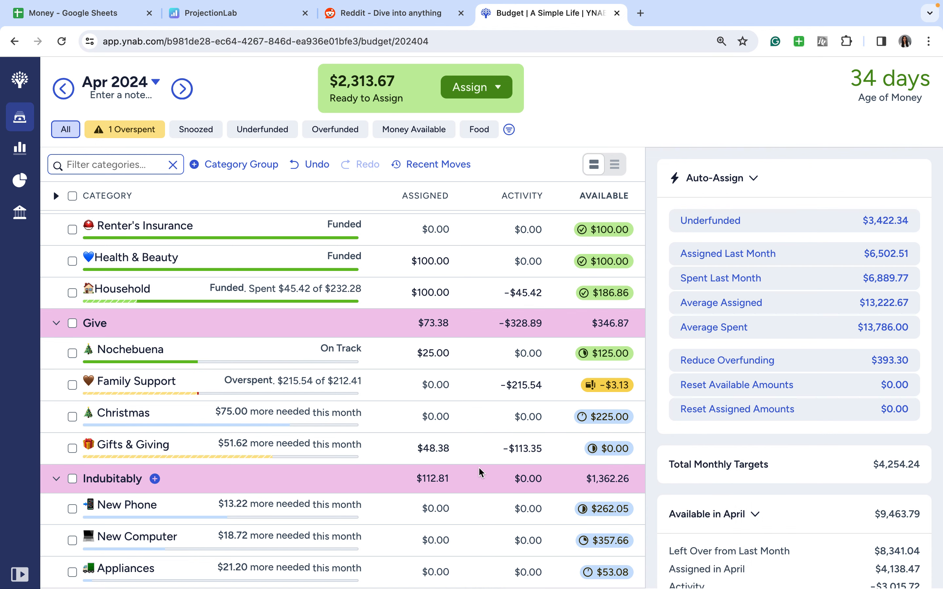
- Add 117 to the amount assigned to Transportation in the Live group, and deselect the category
scroll(479, 467, "up", 10)
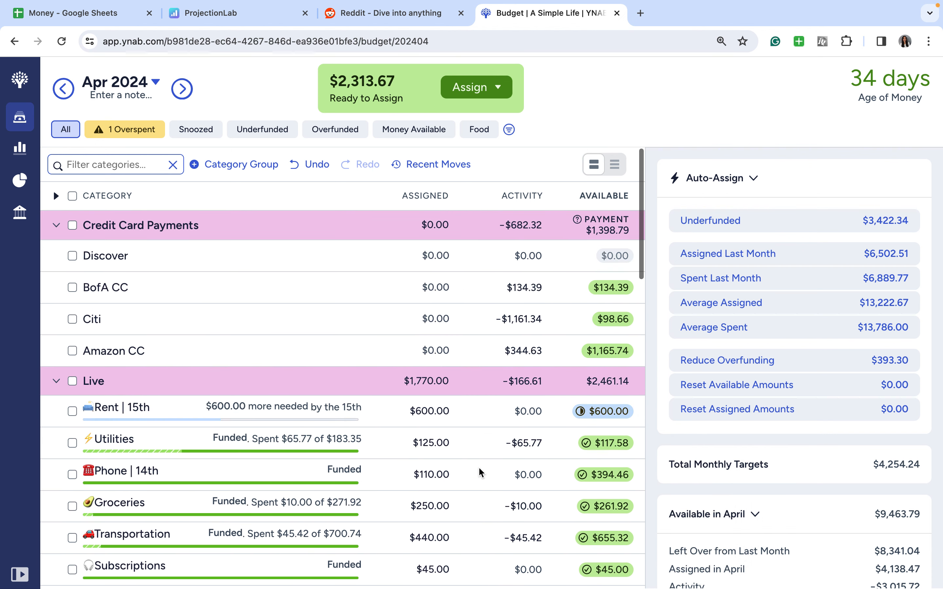
scroll(478, 466, "down", 3)
left_click(452, 432)
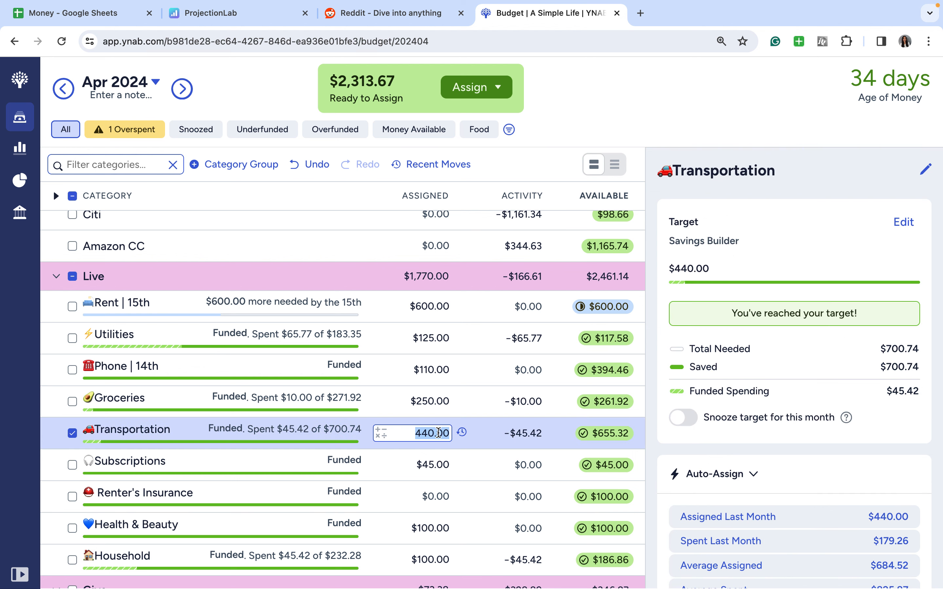
left_click(381, 433)
left_click(366, 472)
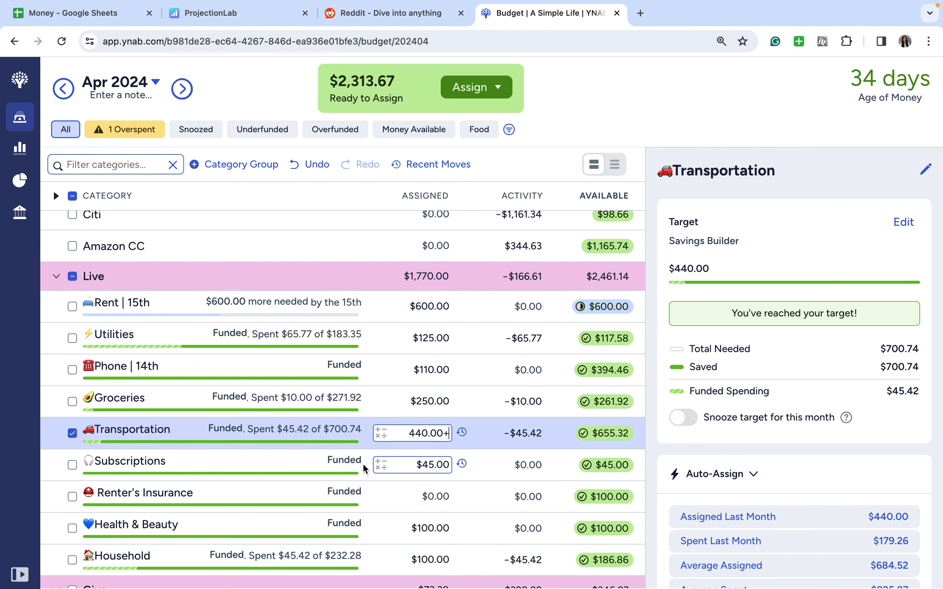
type("117")
key("Return")
left_click(72, 432)
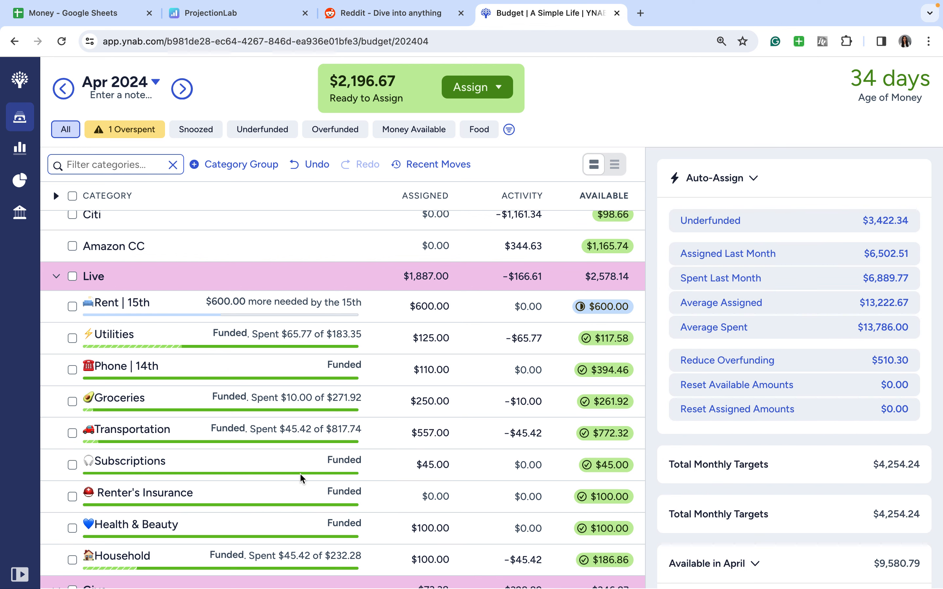
- Add 65 to the amount assigned to Yearly Memberships, check its target details, and deselect the category
scroll(416, 518, "down", 2)
scroll(416, 518, "down", 7)
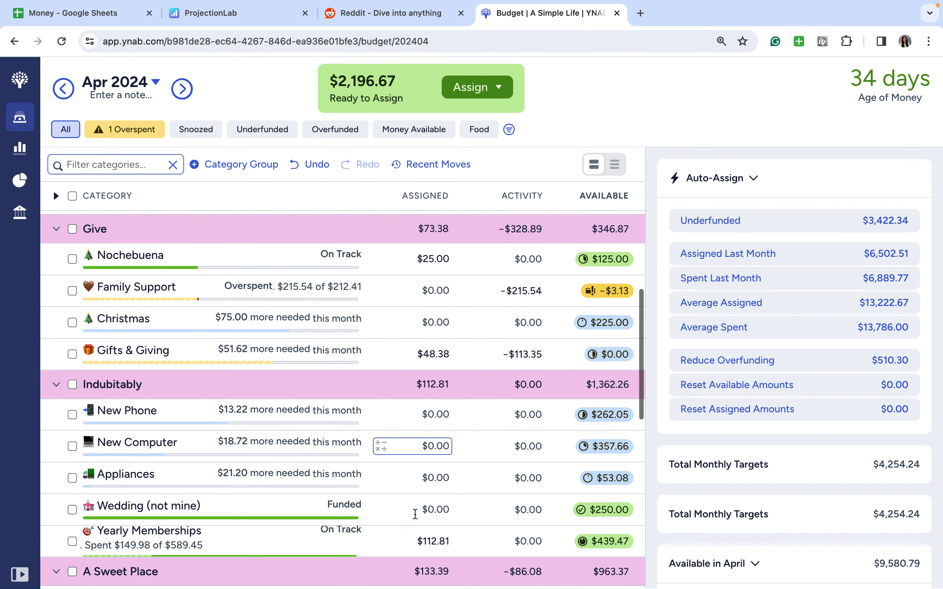
left_click(437, 530)
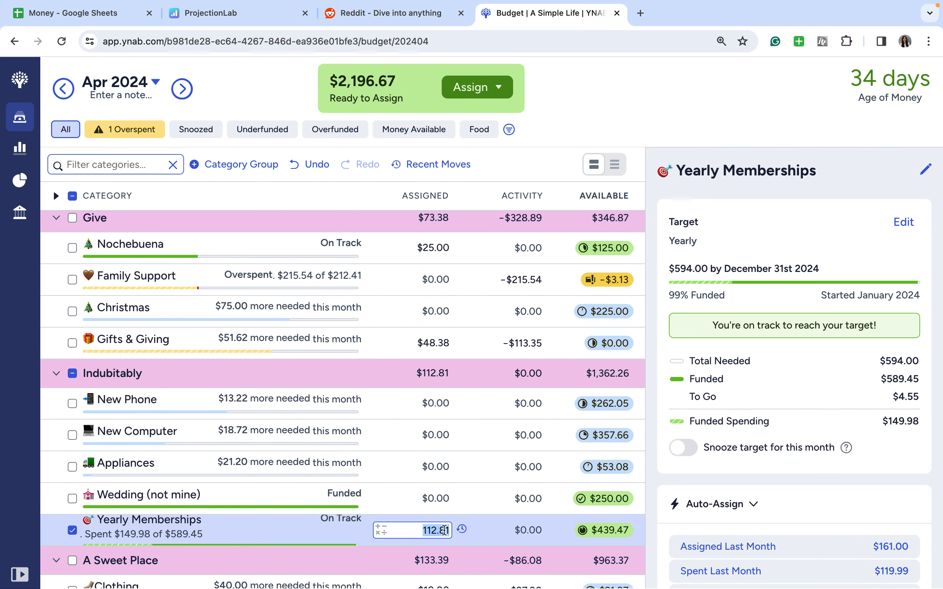
left_click(381, 530)
left_click(366, 472)
type("65")
key("Return")
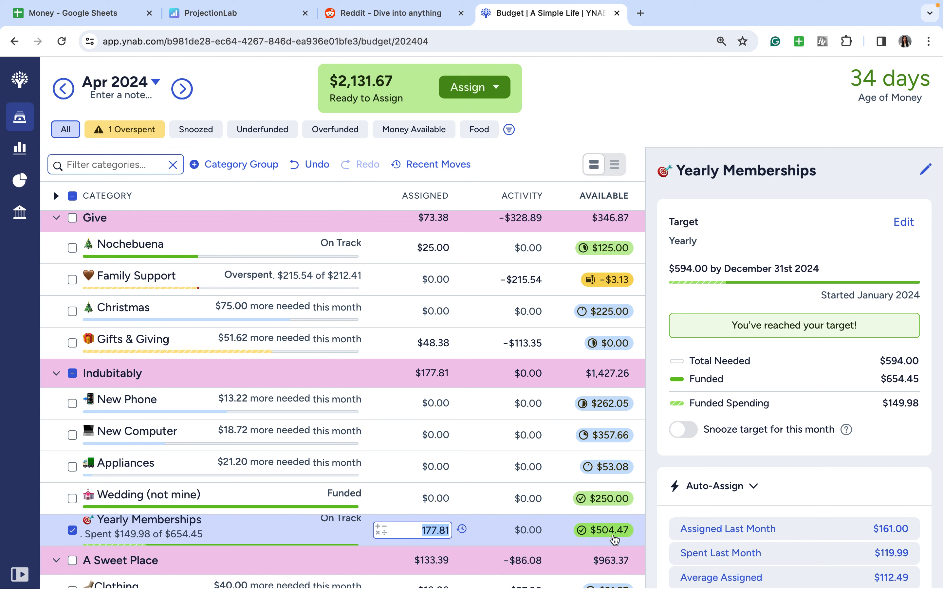
mouse_move(615, 540)
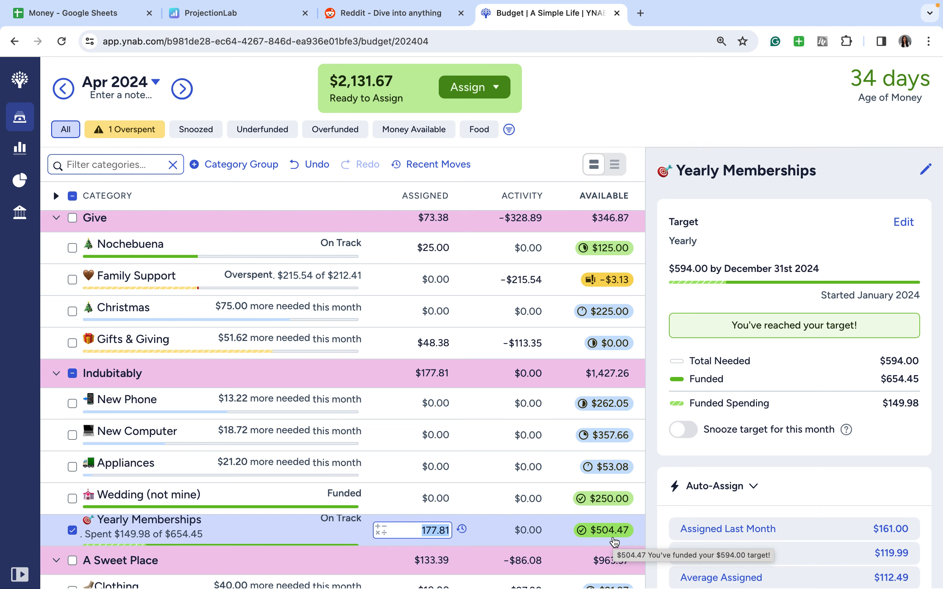
scroll(763, 513, "down", 1)
scroll(762, 514, "down", 5)
scroll(762, 512, "up", 6)
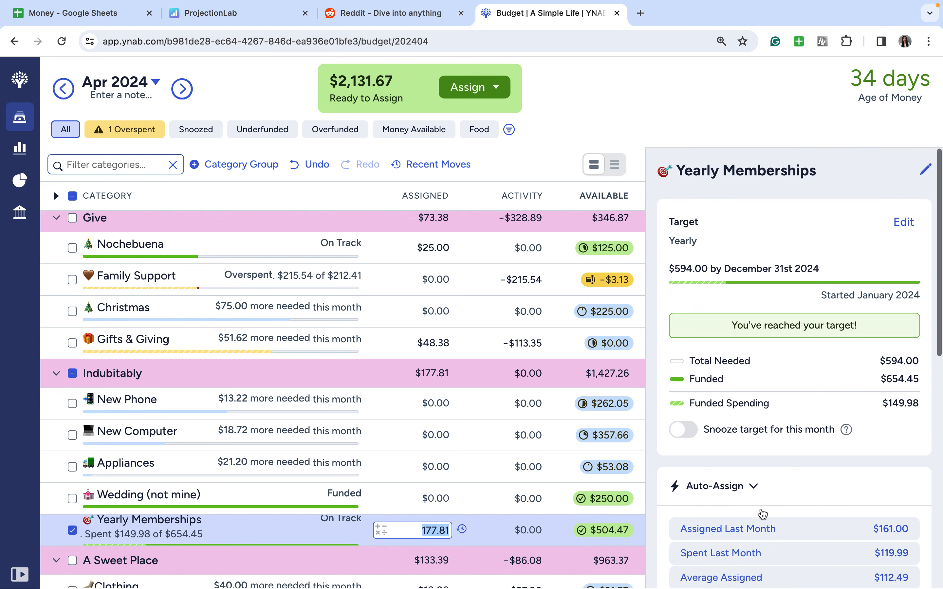
left_click(72, 530)
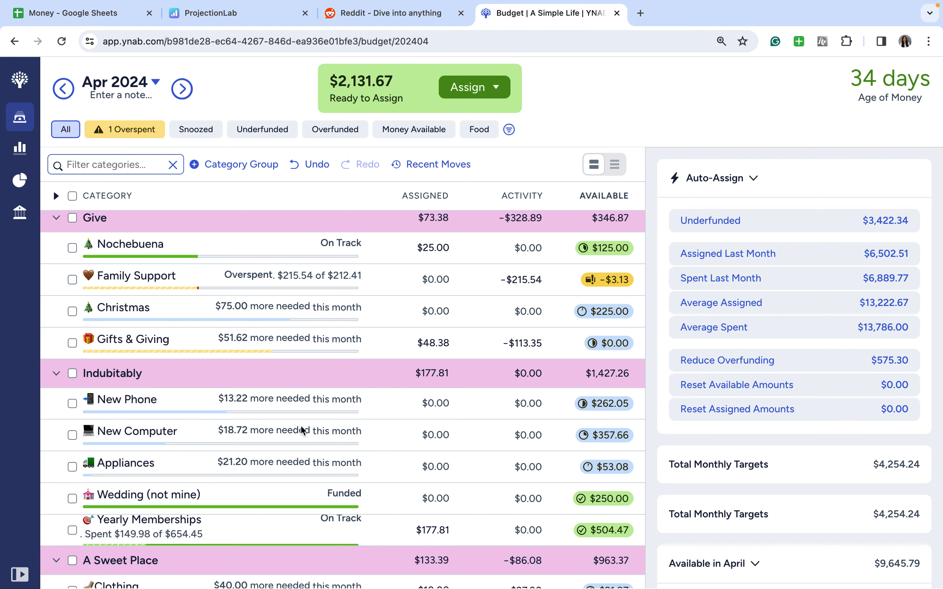
scroll(300, 424, "up", 10)
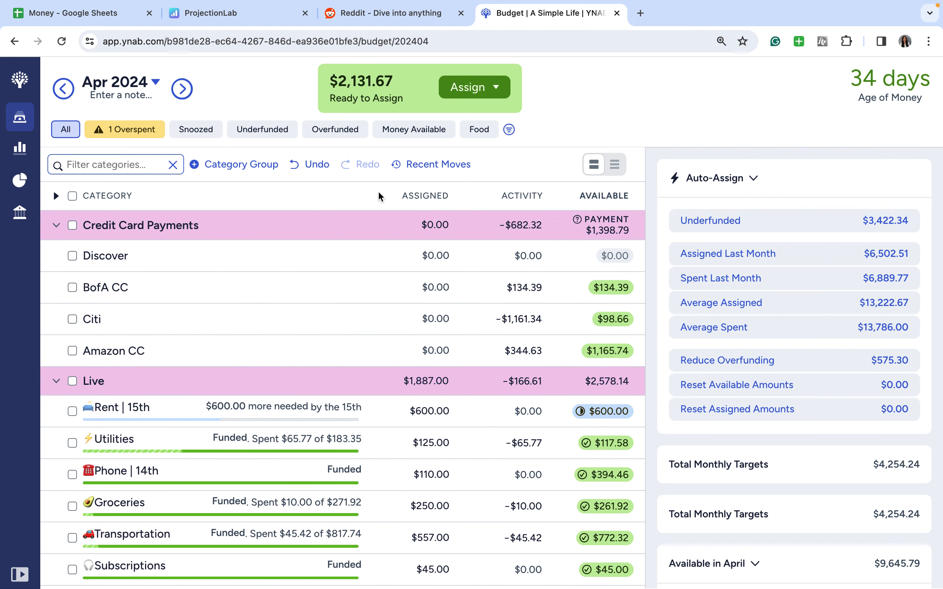
- Set the assigned amount for Rent in the Live group to 1200
mouse_move(379, 195)
left_click(444, 410)
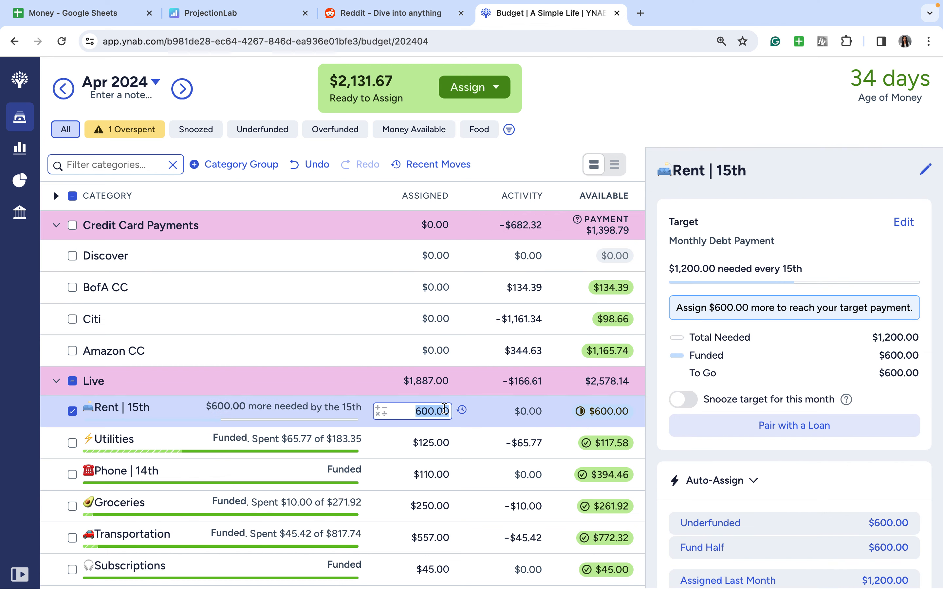
type("2")
key("BackSpace")
type("1200")
left_click(441, 443)
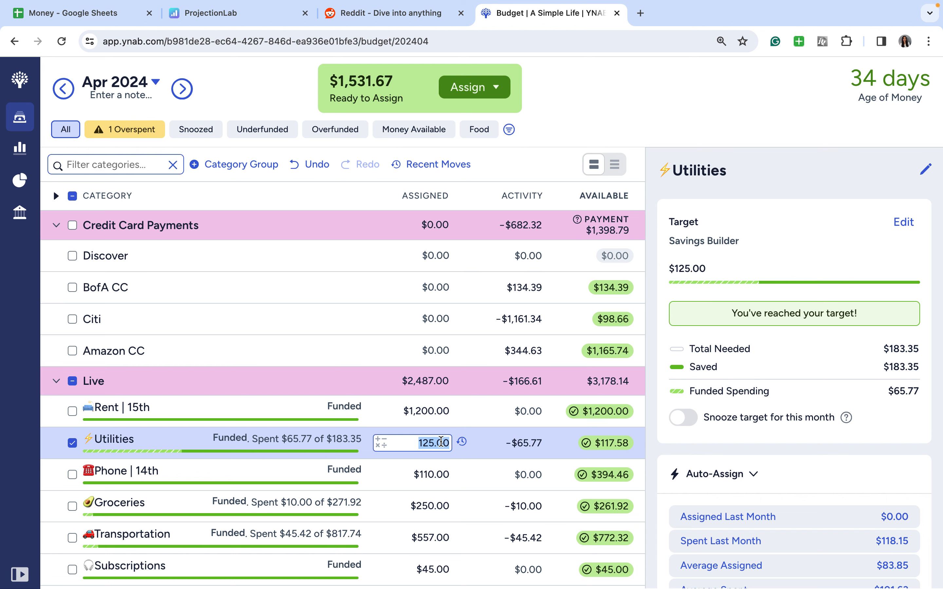
- Set the assigned amount for Phone in the Live group to 150, and deselect the category
scroll(440, 441, "down", 1)
left_click(440, 442)
type("150")
key("Return")
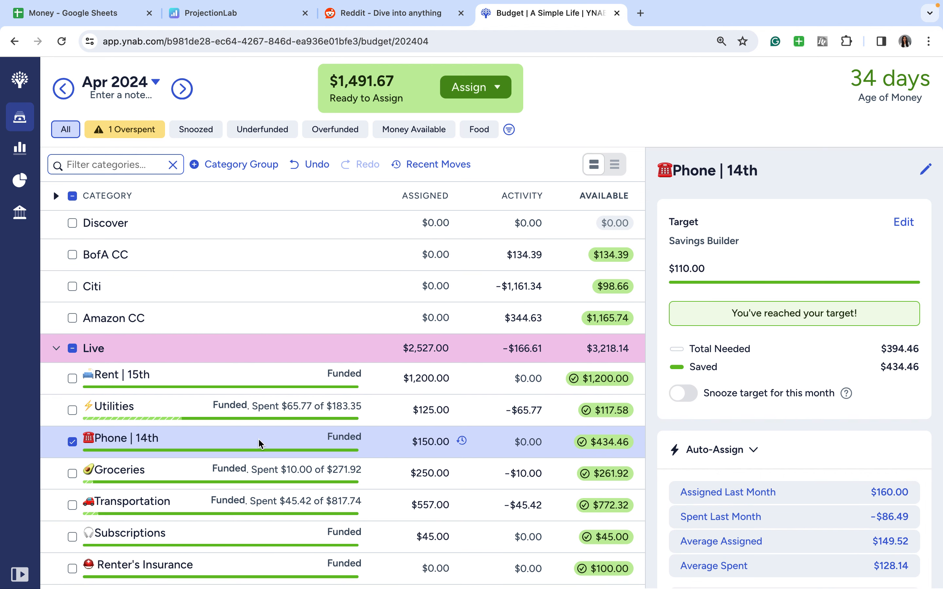
left_click(260, 444)
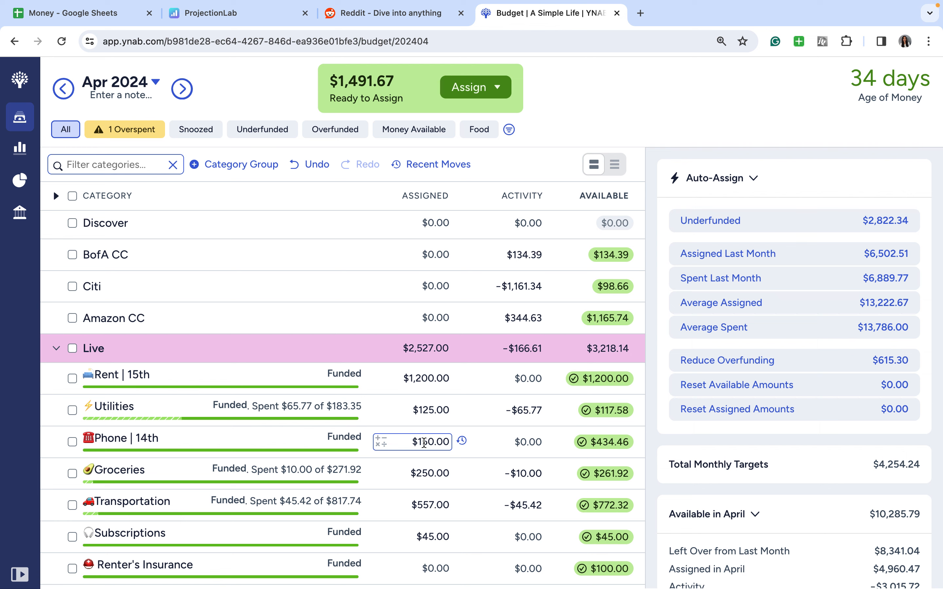
- Check the target details of Groceries and Renter's Insurance in the Live group, and deselect the category
left_click(429, 471)
scroll(428, 471, "down", 1)
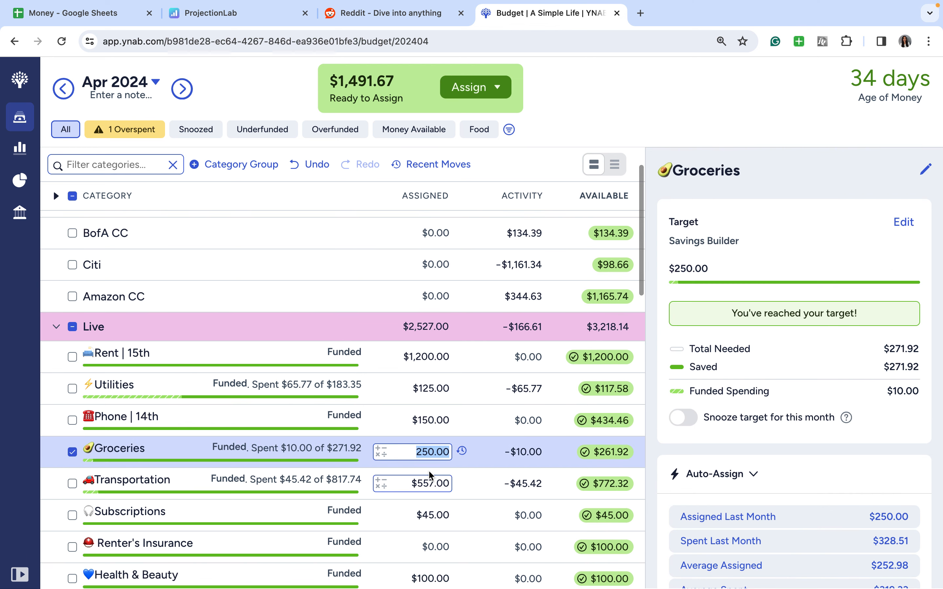
scroll(431, 475, "down", 5)
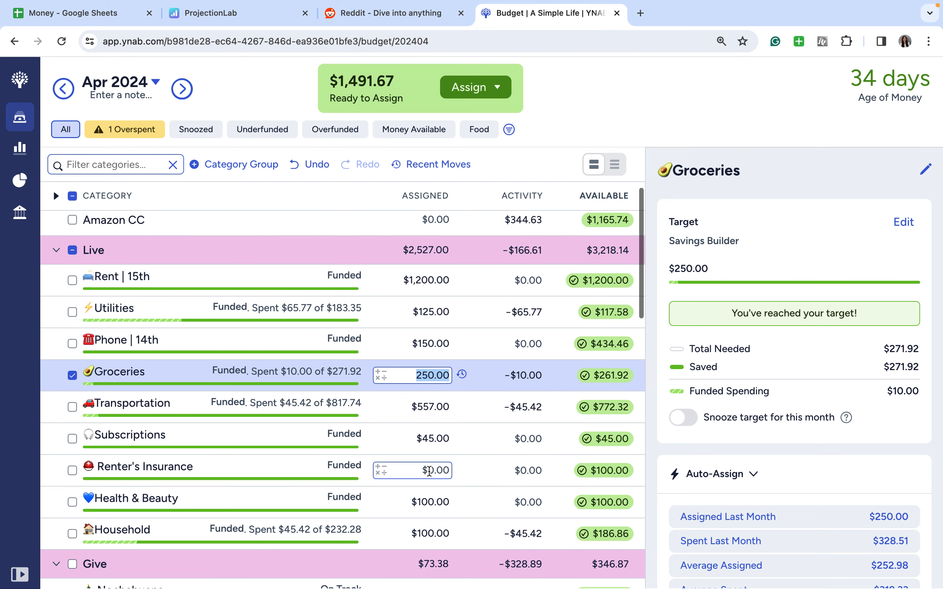
left_click(431, 471)
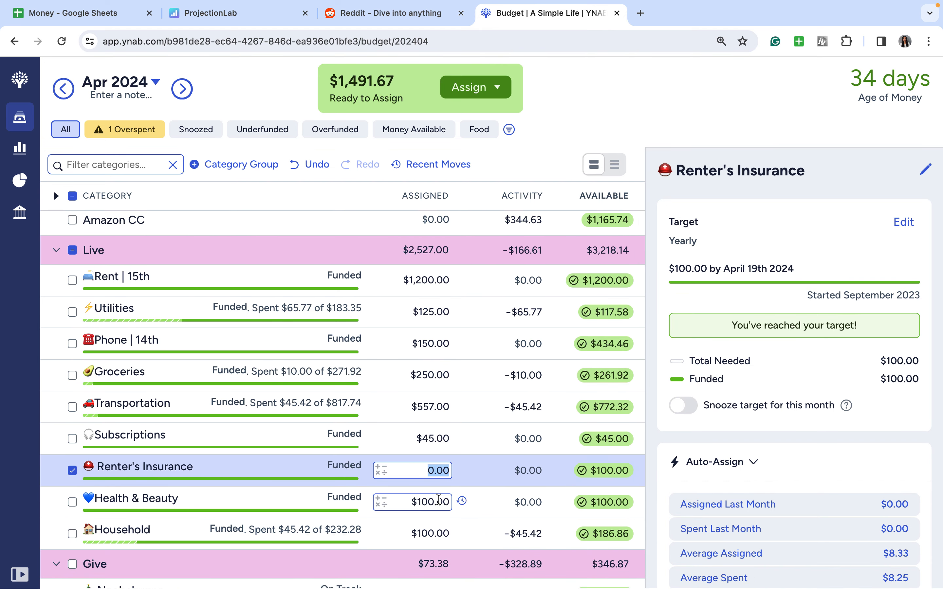
scroll(438, 499, "down", 5)
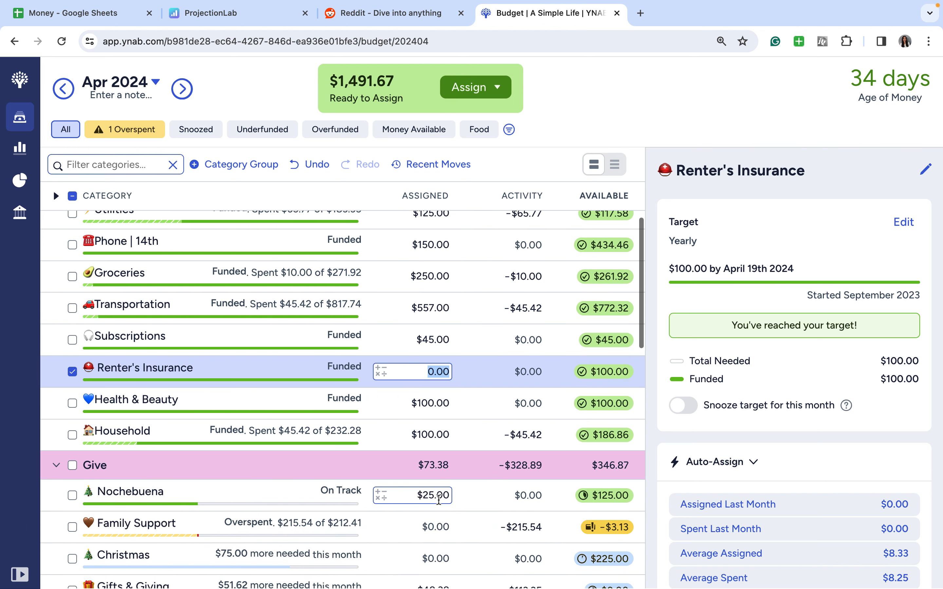
left_click(72, 372)
- Set the assigned amount for Family Support in the Give group to 300
scroll(310, 547, "down", 5)
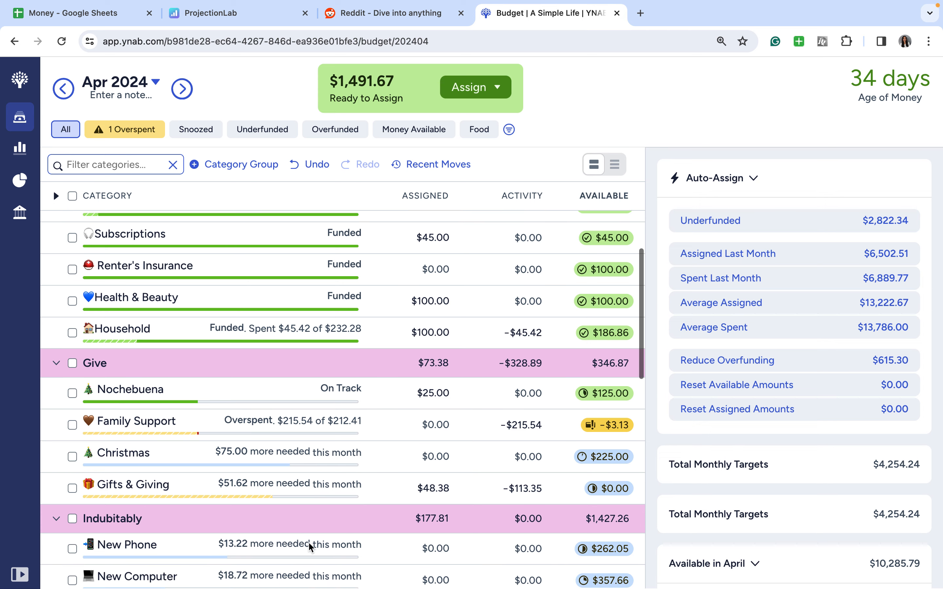
left_click(436, 425)
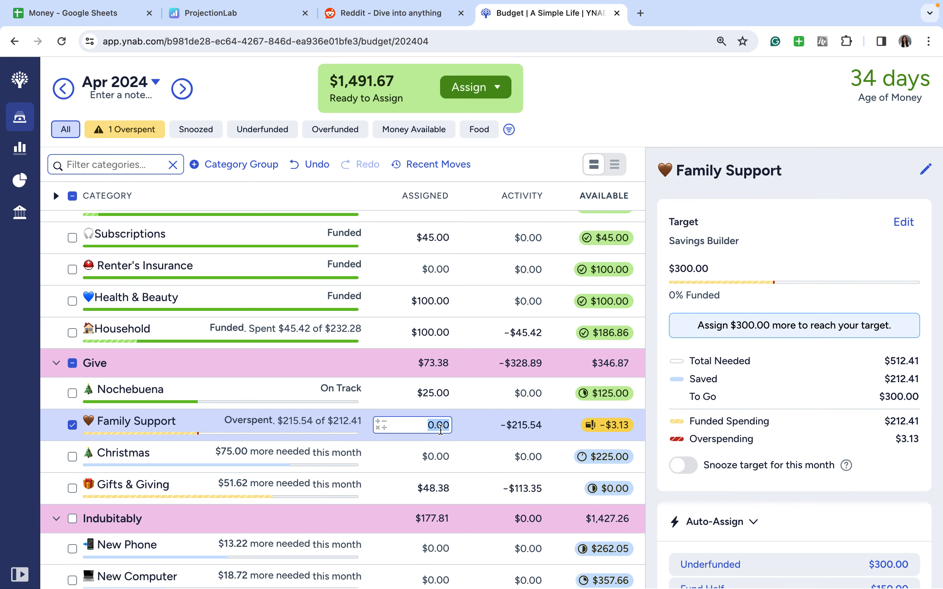
type("300")
key("Return")
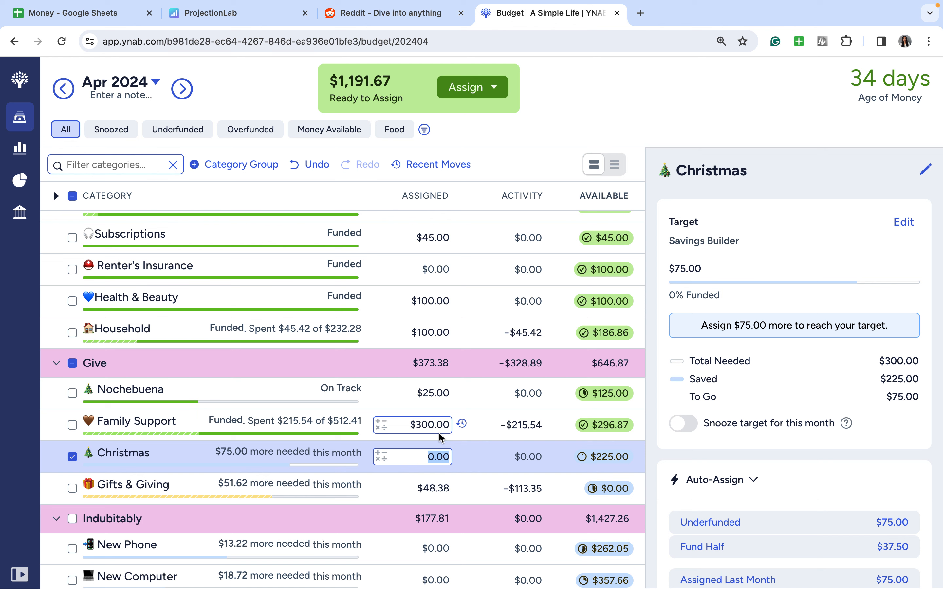
- Assign 75 to Christmas and set the assigned amount for Gifts & Giving to 100
type("75")
key("Return")
type("100")
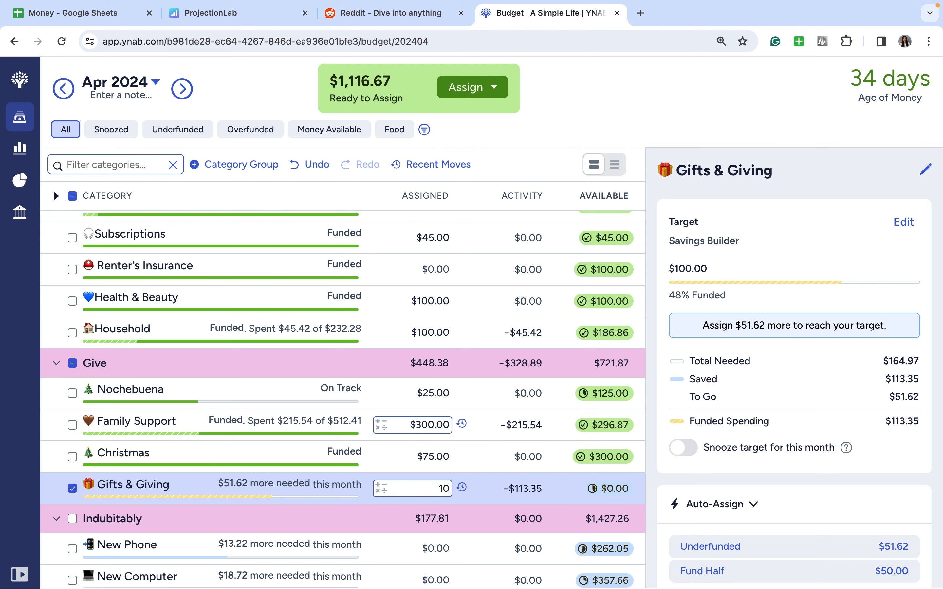
key("Return")
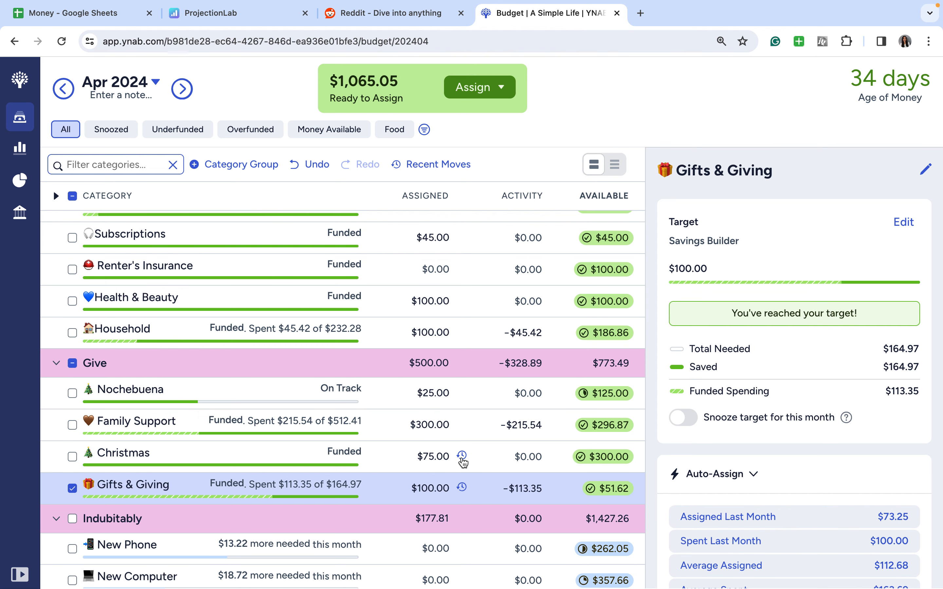
- Go through the Indubitably group's categories and their targets, as far as Clothing and back to Yearly Memberships
key("Down")
key("Down")
key("Down")
key("Down")
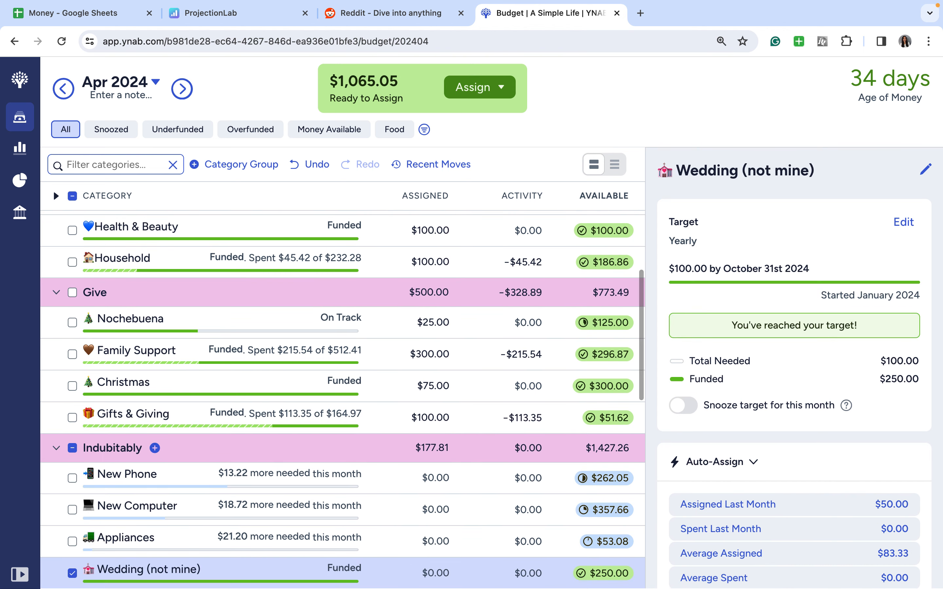
key("Down")
key("Down")
key("Down")
key("Up")
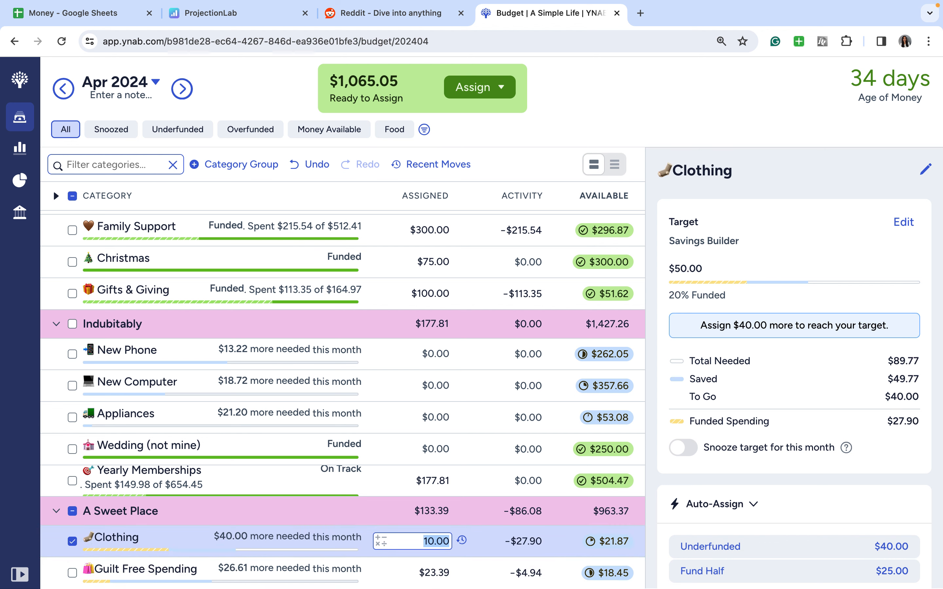
key("Up")
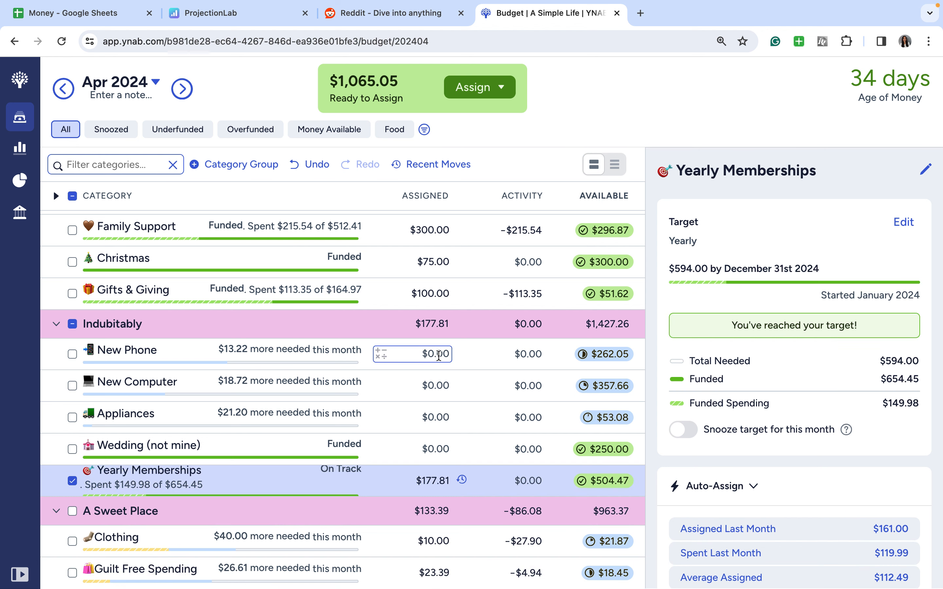
- Auto-assign the underfunded amount to New Phone, New Computer and Appliances only, leaving out Yearly Memberships, and clear the selection
left_click(73, 390)
left_click(75, 359)
left_click(73, 418)
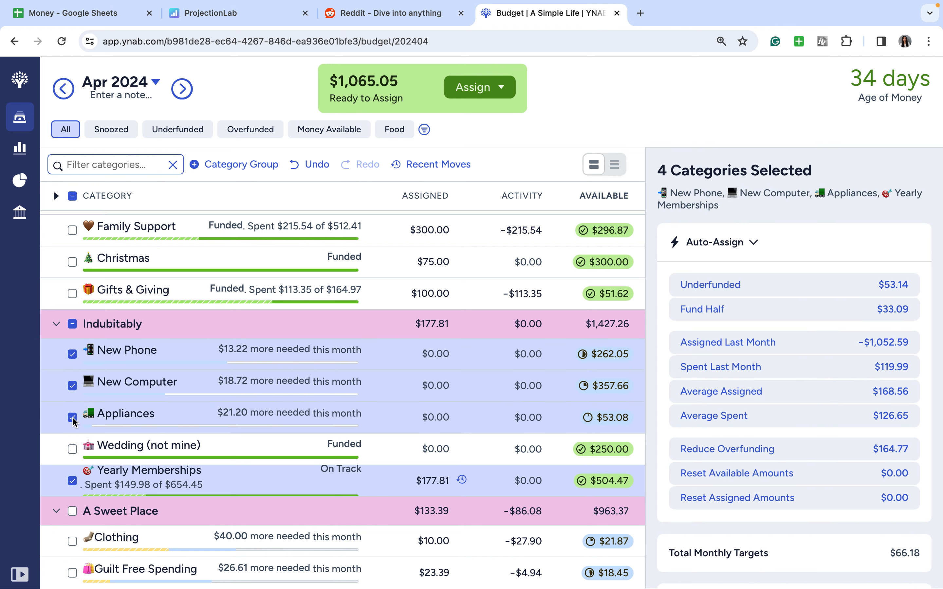
left_click(72, 480)
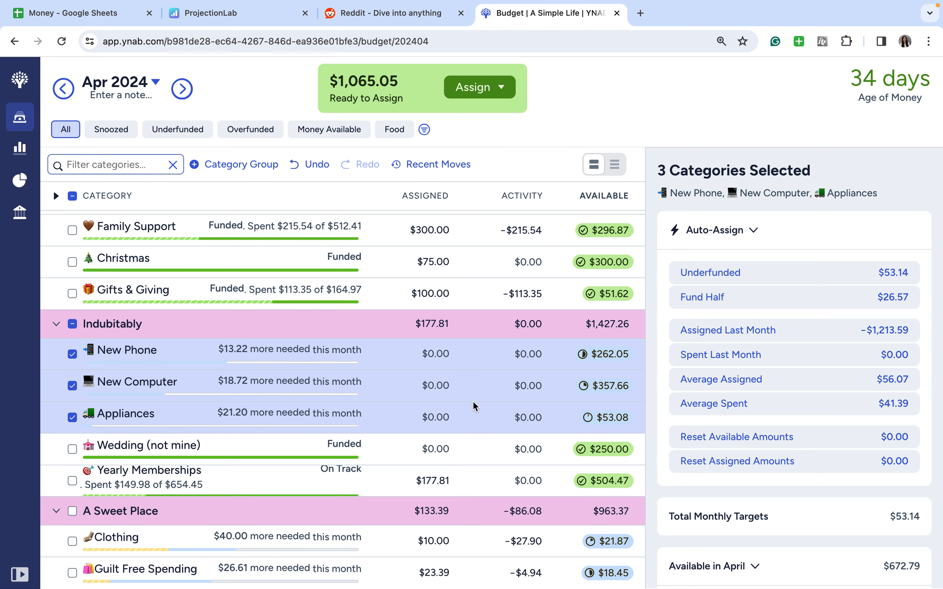
left_click(713, 277)
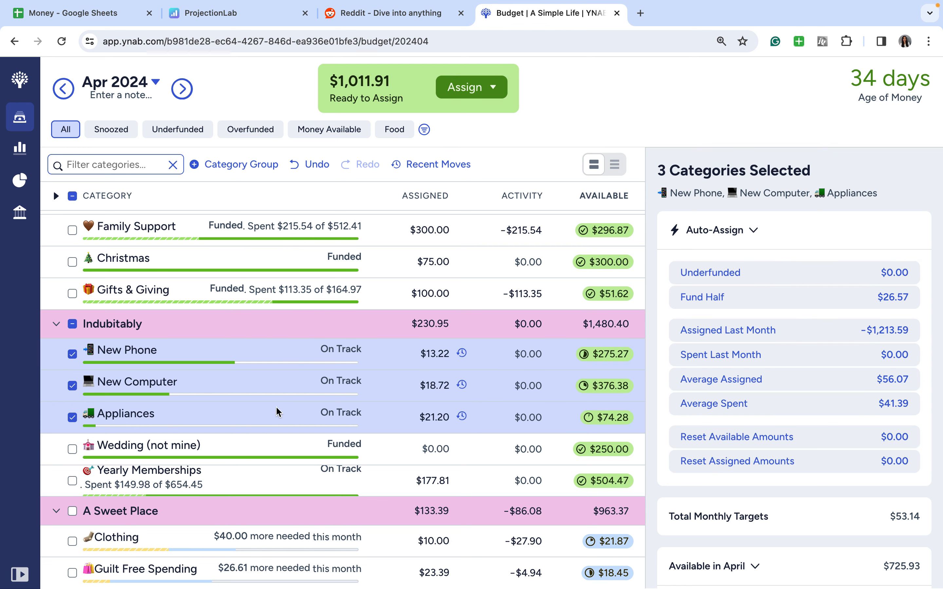
left_click(73, 324)
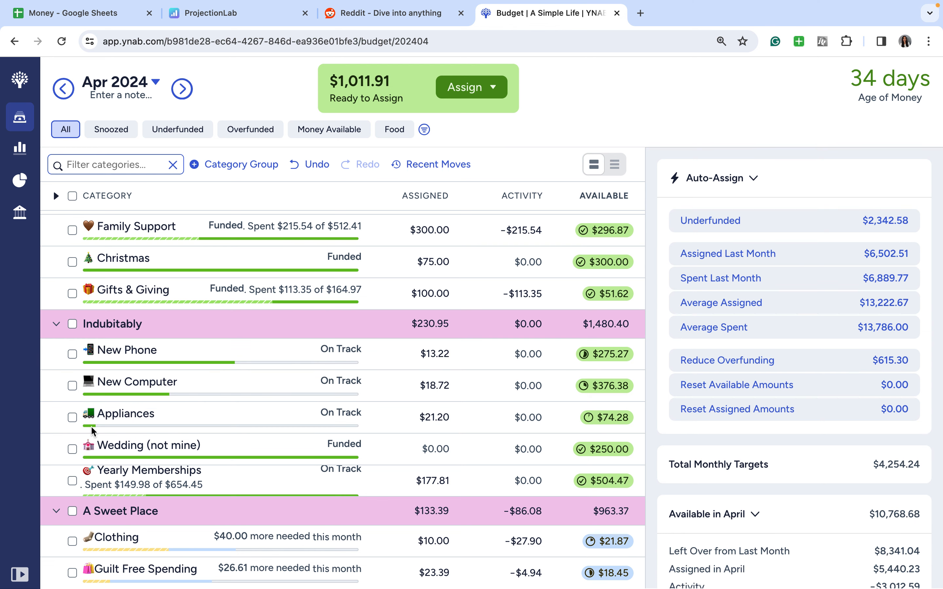
- Assign 50 to Wedding (not mine) in the Indubitably group
left_click(429, 450)
type("50")
key("Return")
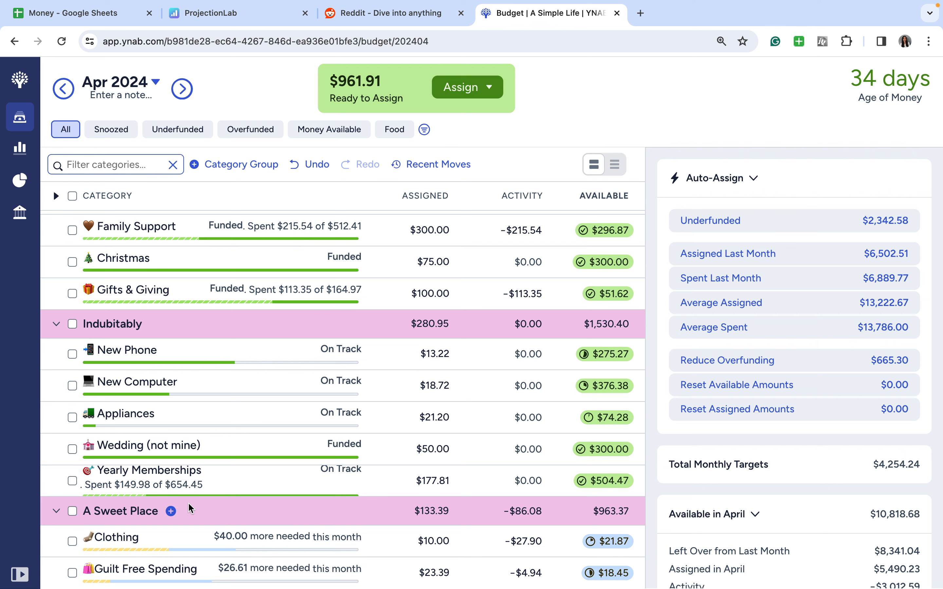
- Assign 3.69 to Books in the A Sweet Place group, and deselect the category
scroll(188, 502, "down", 3)
scroll(188, 502, "down", 2)
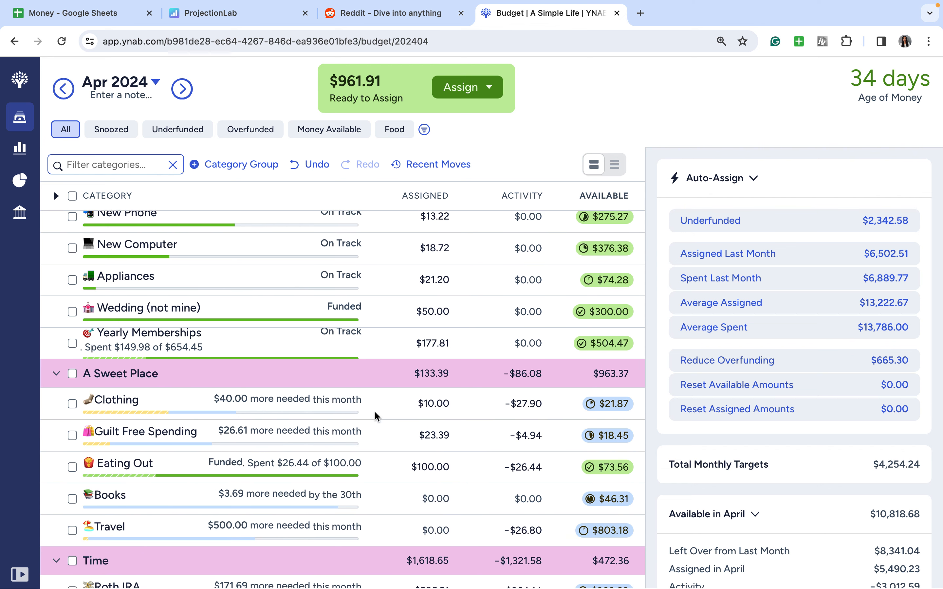
left_click(443, 435)
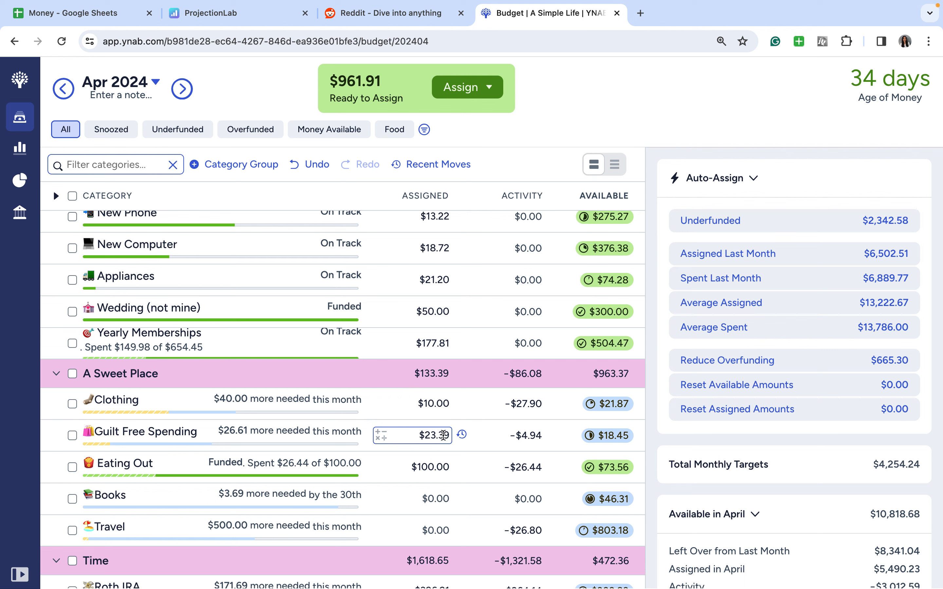
left_click(440, 469)
left_click(440, 502)
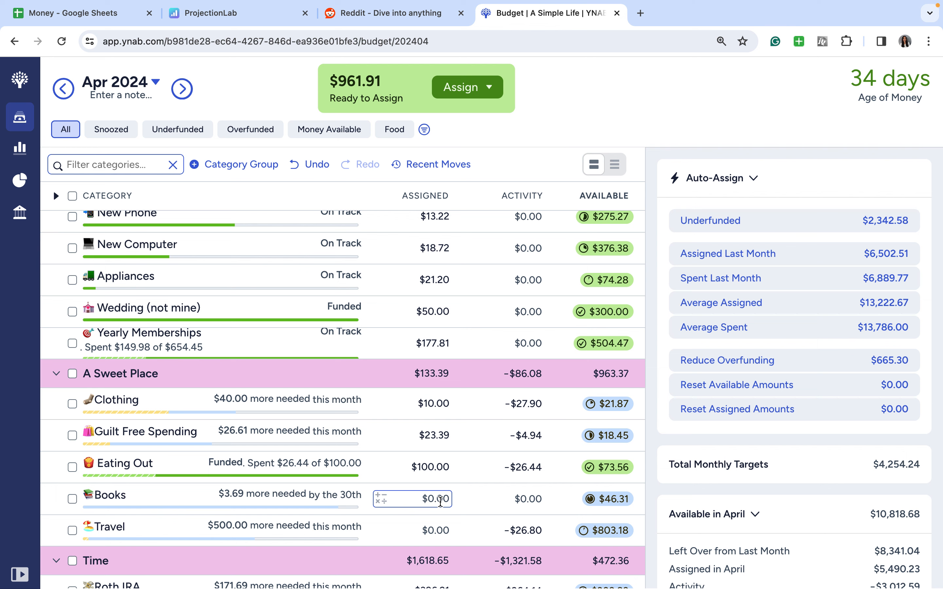
left_click(441, 502)
type("3.69")
key("Return")
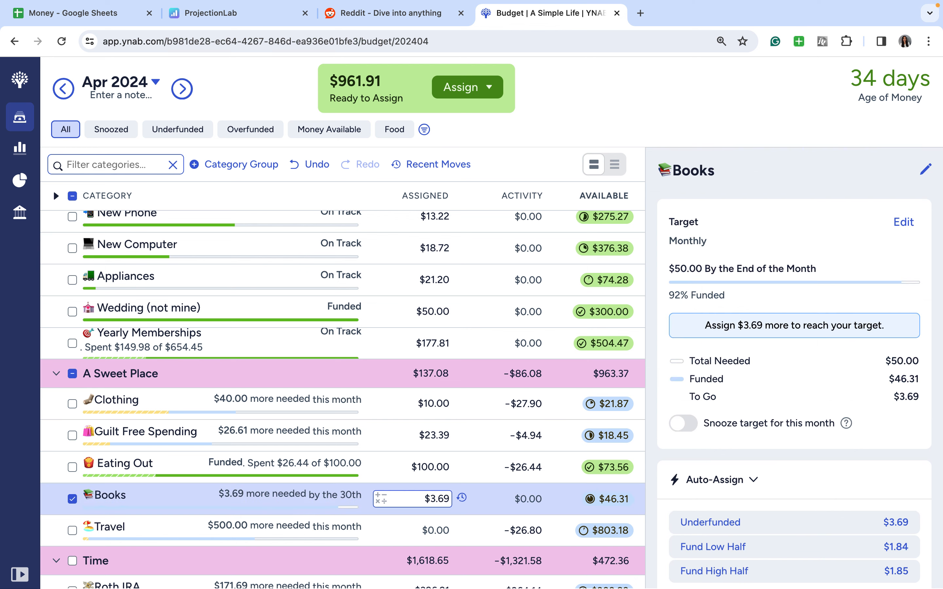
left_click(72, 499)
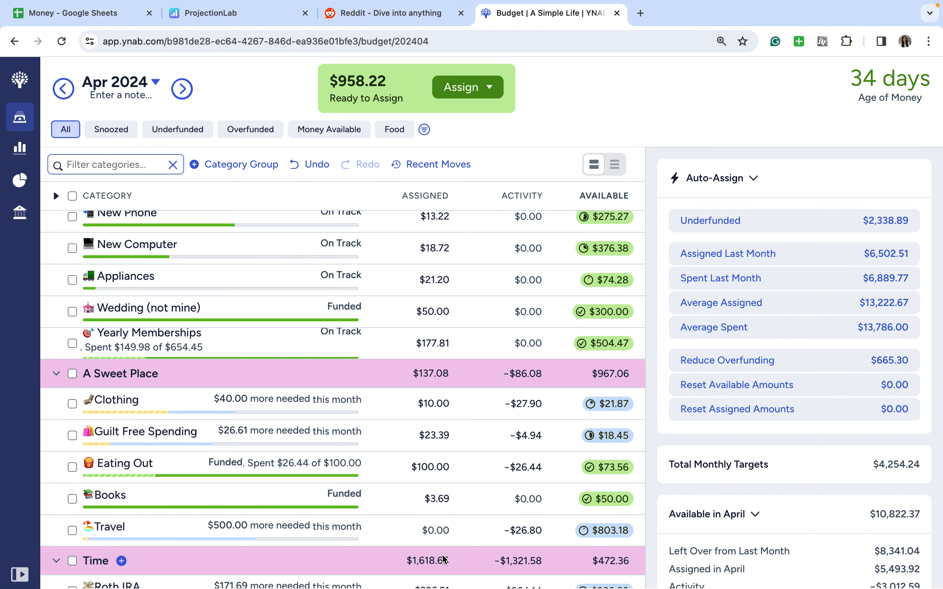
- Assign 500 to Travel in the A Sweet Place group, and deselect the category
left_click(440, 533)
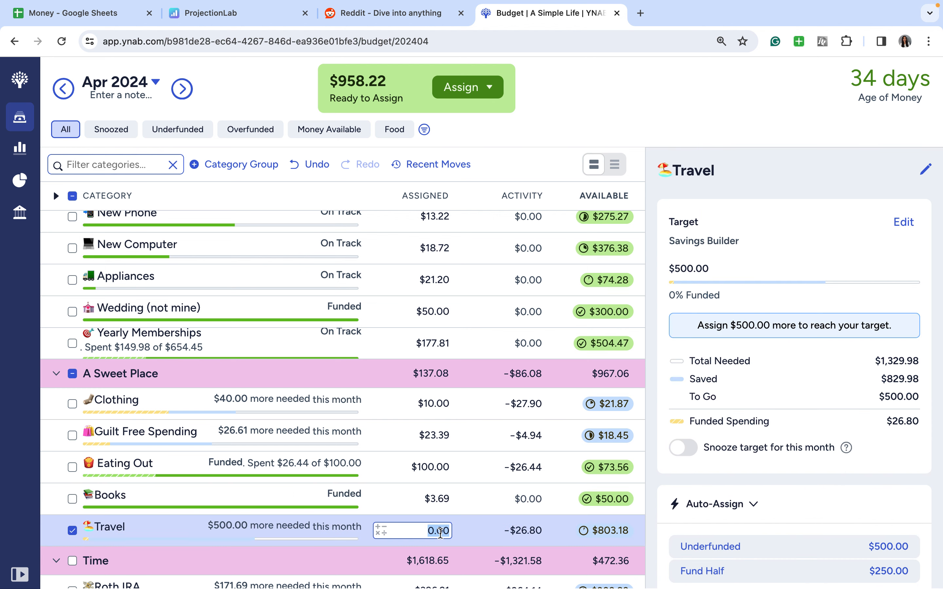
type("500")
key("Return")
left_click(73, 532)
- Clear the amount assigned to Guilt Free Spending, set it to 50, and deselect the category
left_click(414, 436)
key("BackSpace")
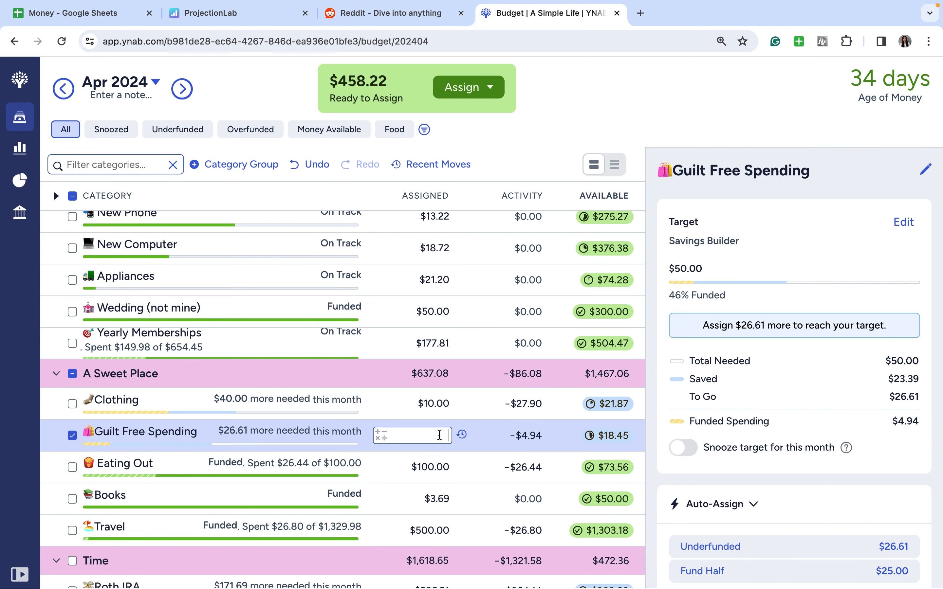
key("Return")
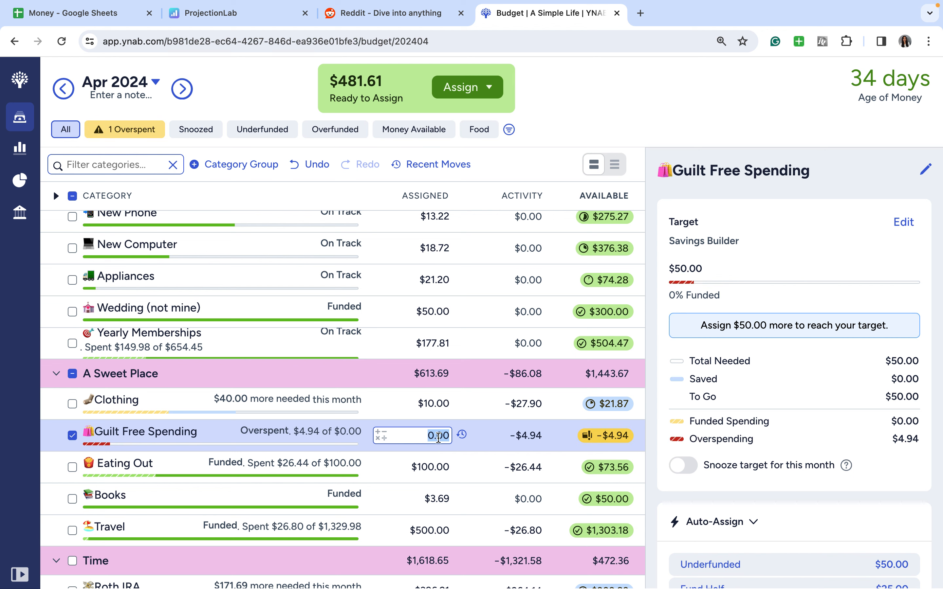
type("50")
key("Return")
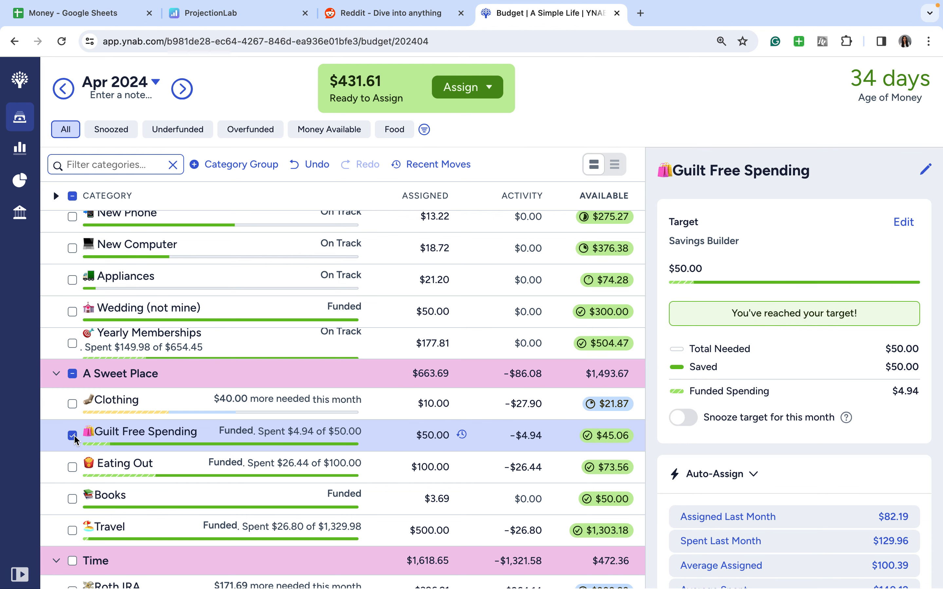
left_click(72, 435)
- Add 171.69 to the amount assigned to Roth IRA in the Time group, and deselect the category
scroll(318, 498, "down", 3)
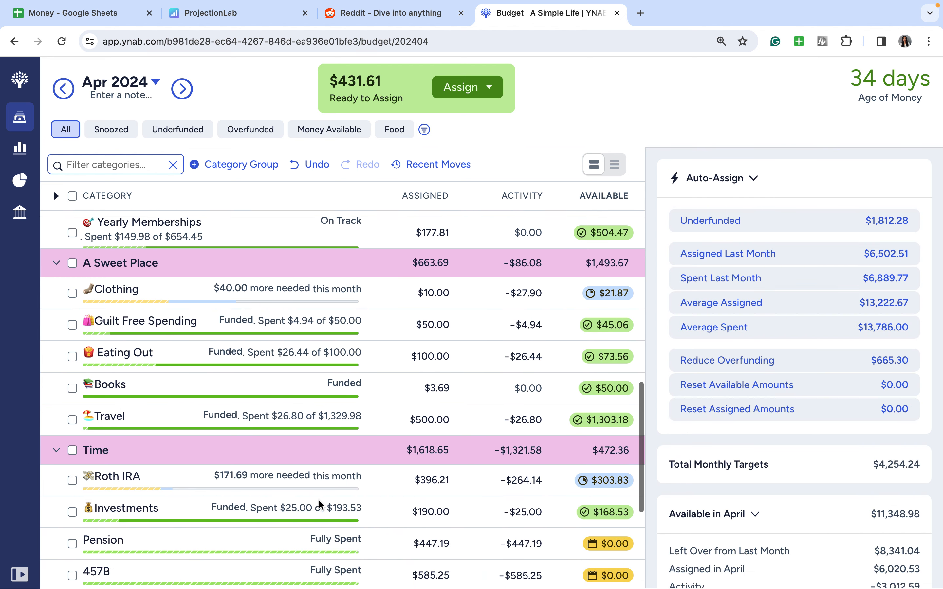
scroll(318, 498, "down", 2)
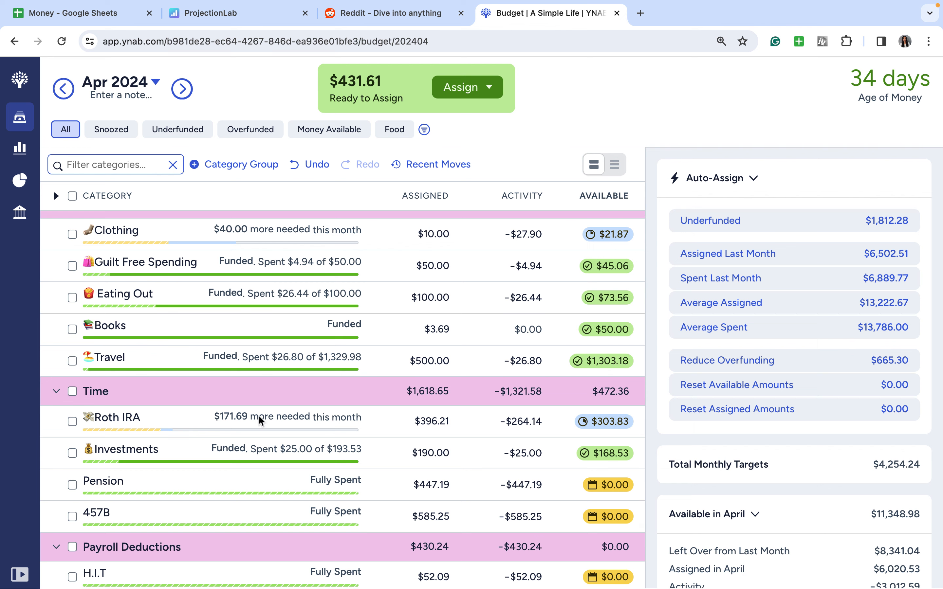
left_click(381, 423)
left_click(367, 458)
type("171.6")
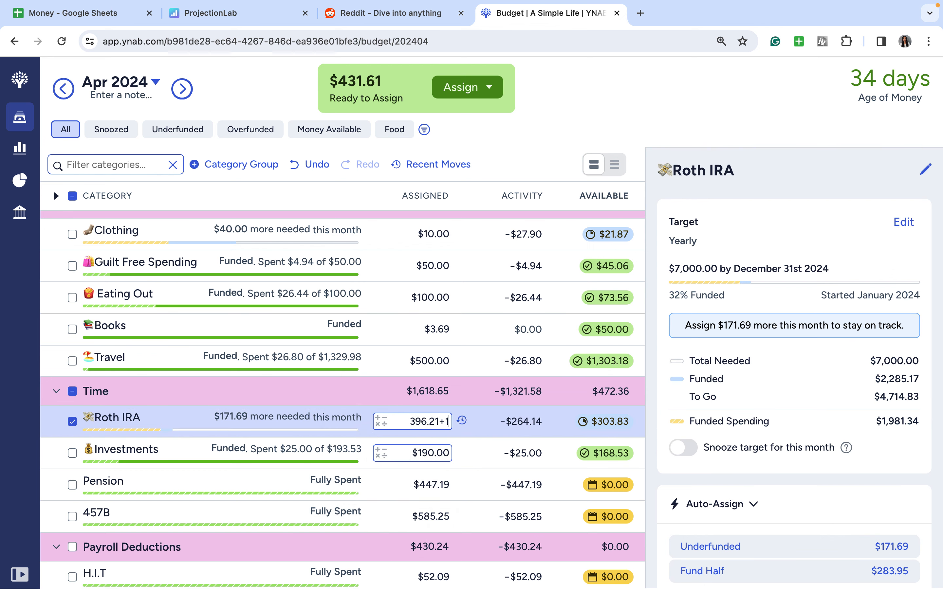
type("9")
key("Return")
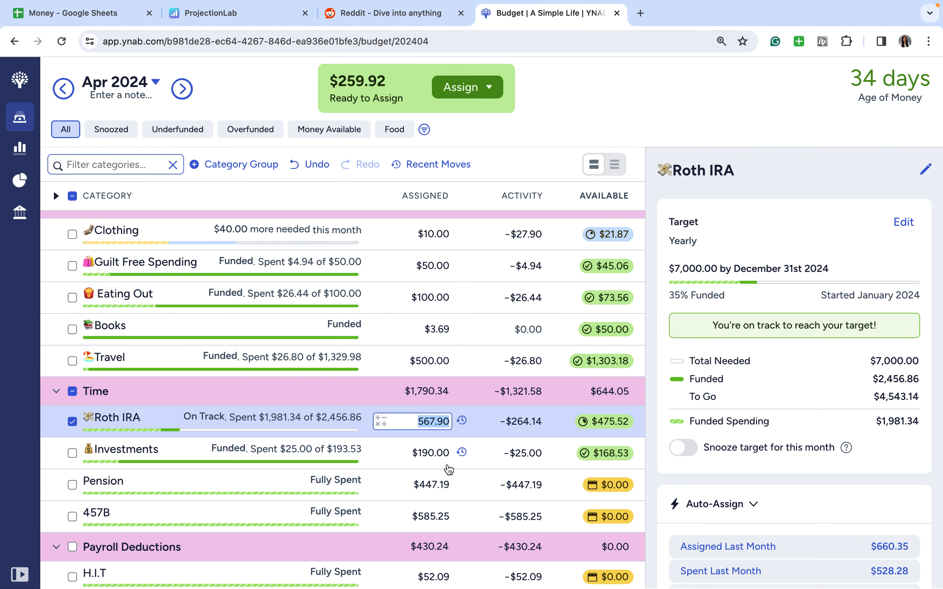
left_click(72, 421)
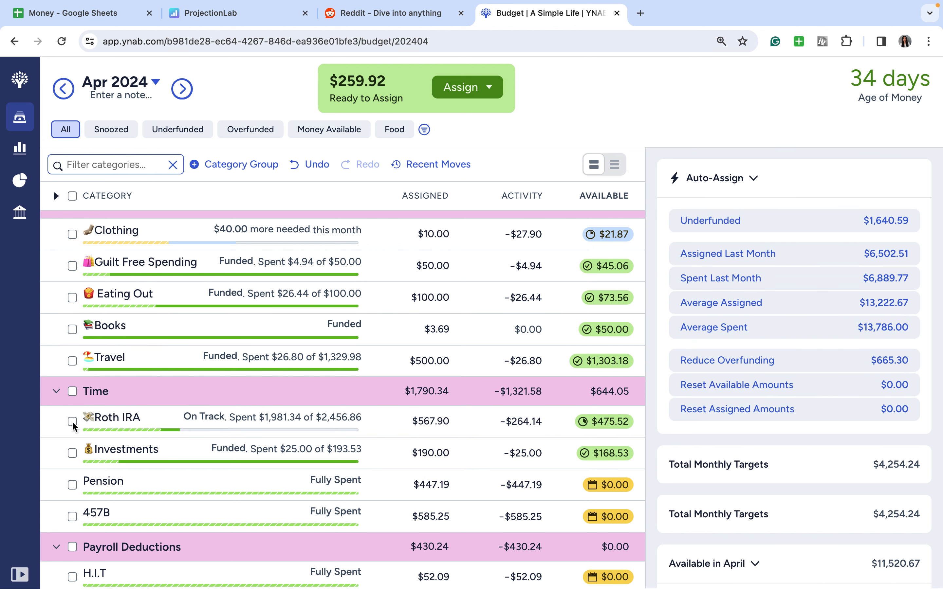
- Add 25 to the amount assigned to Investments in the Time group, and deselect the category
left_click(451, 457)
left_click(381, 453)
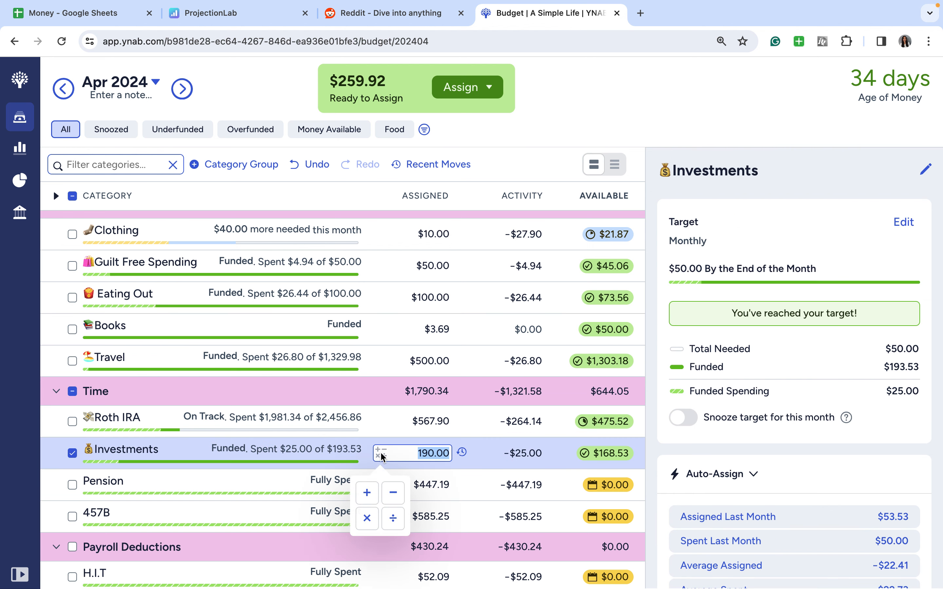
left_click(365, 491)
type("25")
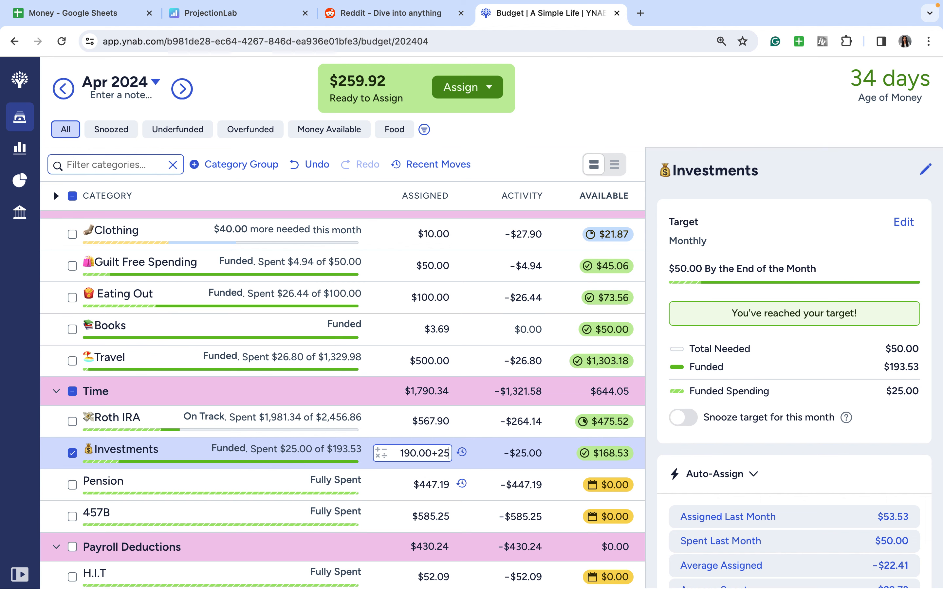
key("Return")
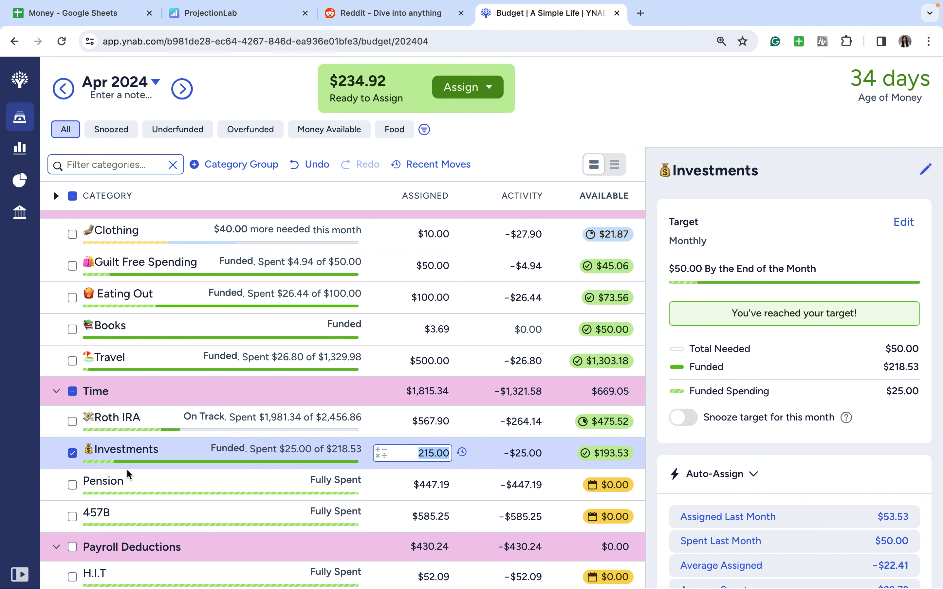
left_click(71, 454)
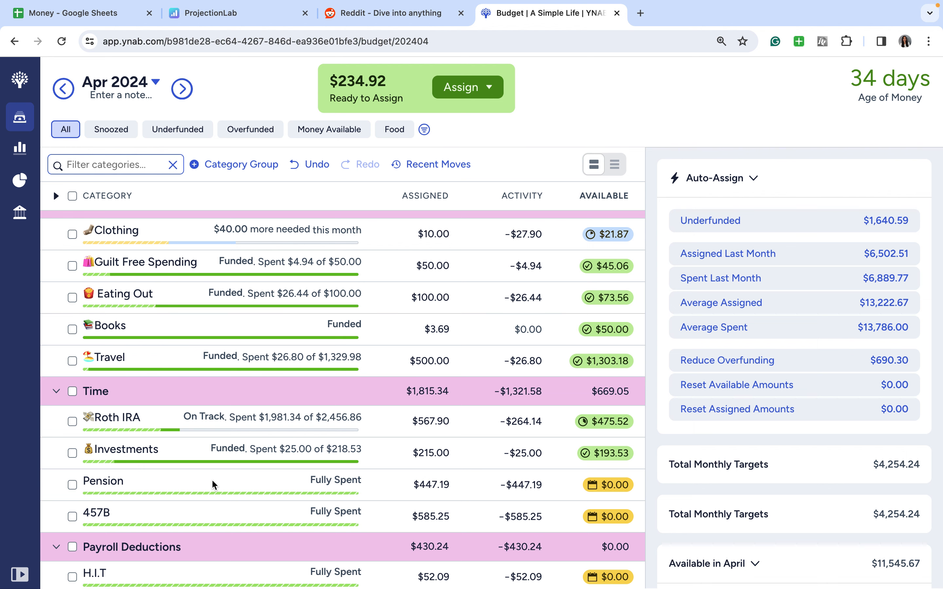
- Unhide the One Month Ahead category group, review its categories' available amounts, and hide the group again
scroll(211, 479, "down", 5)
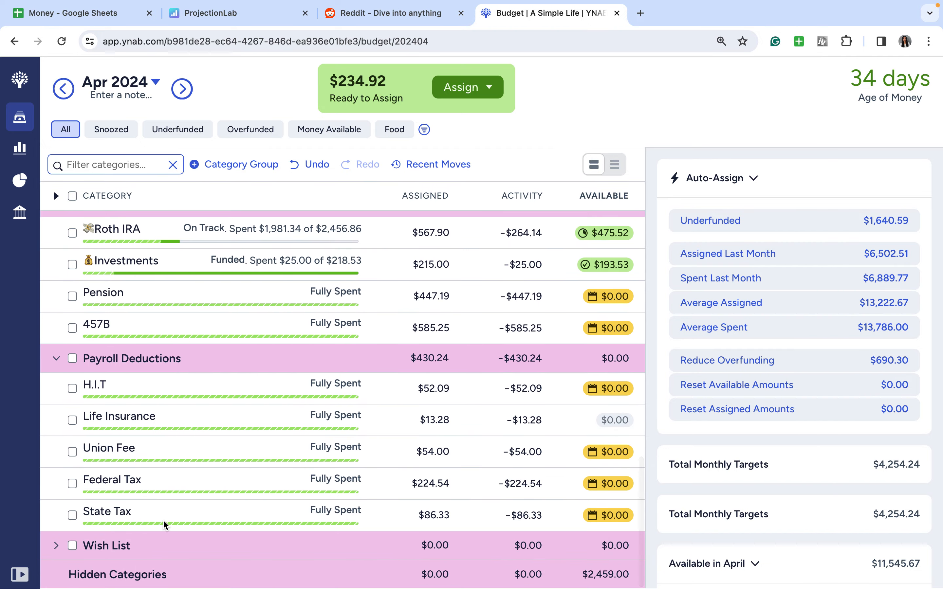
left_click(130, 573)
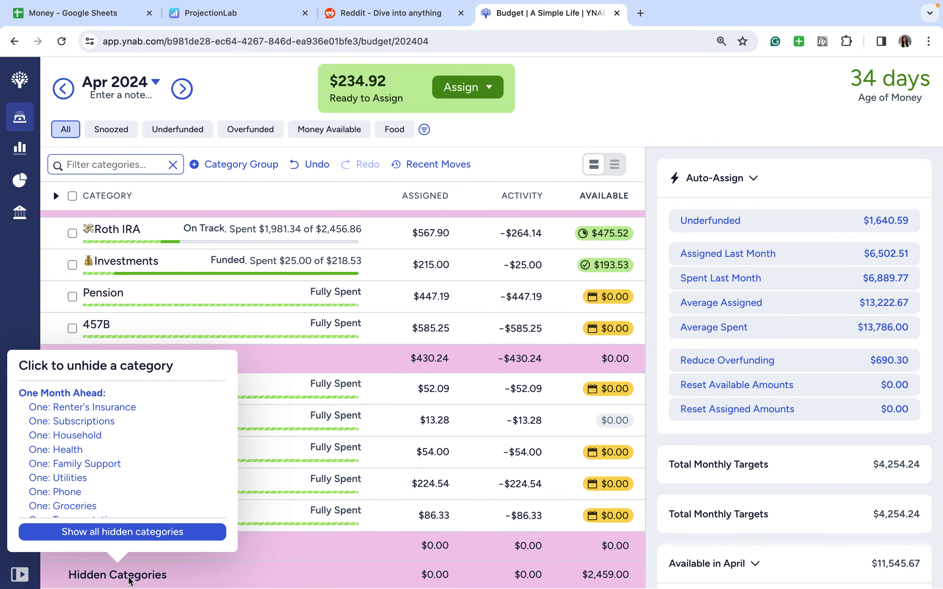
left_click(83, 393)
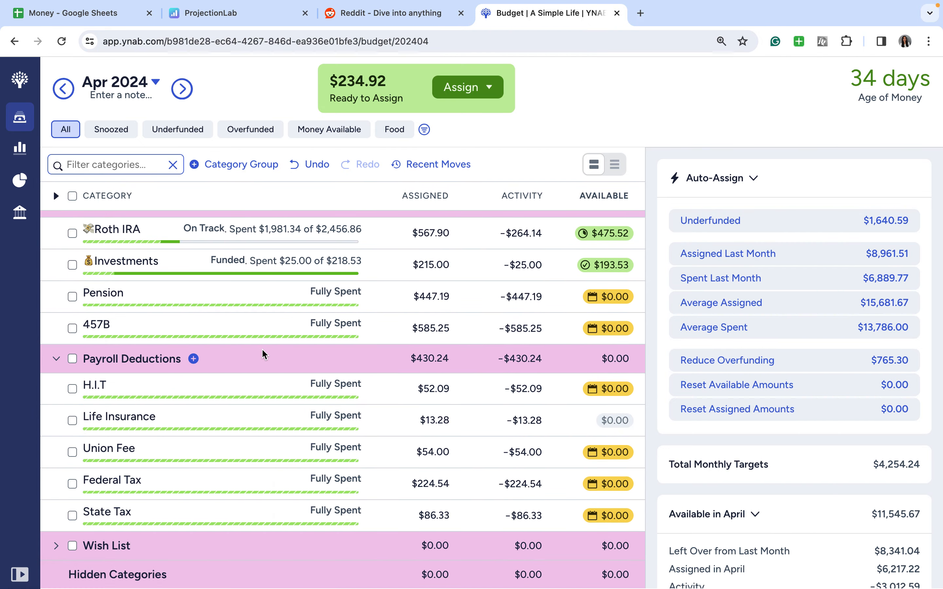
scroll(261, 348, "up", 5)
scroll(262, 350, "up", 1)
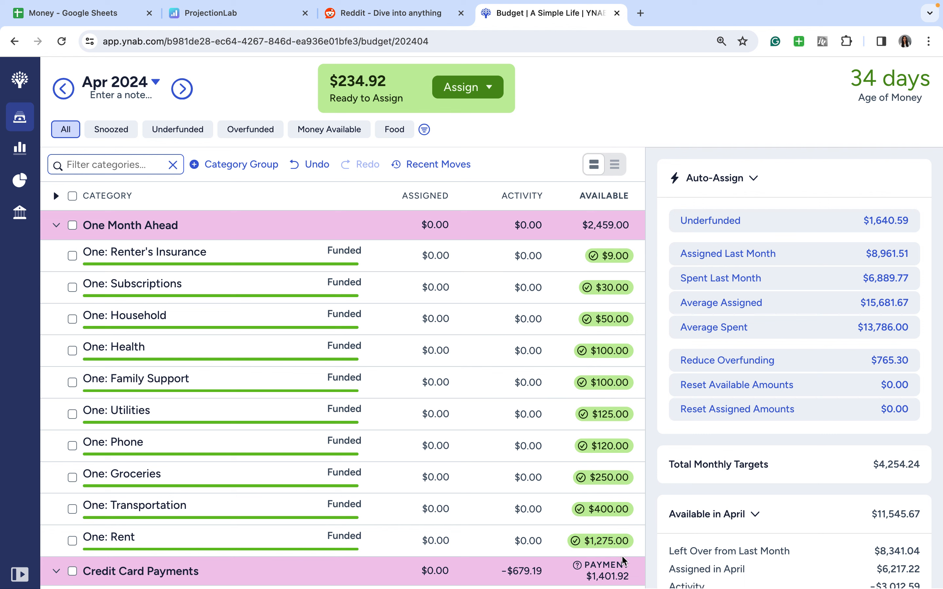
left_click(142, 225)
left_click(55, 303)
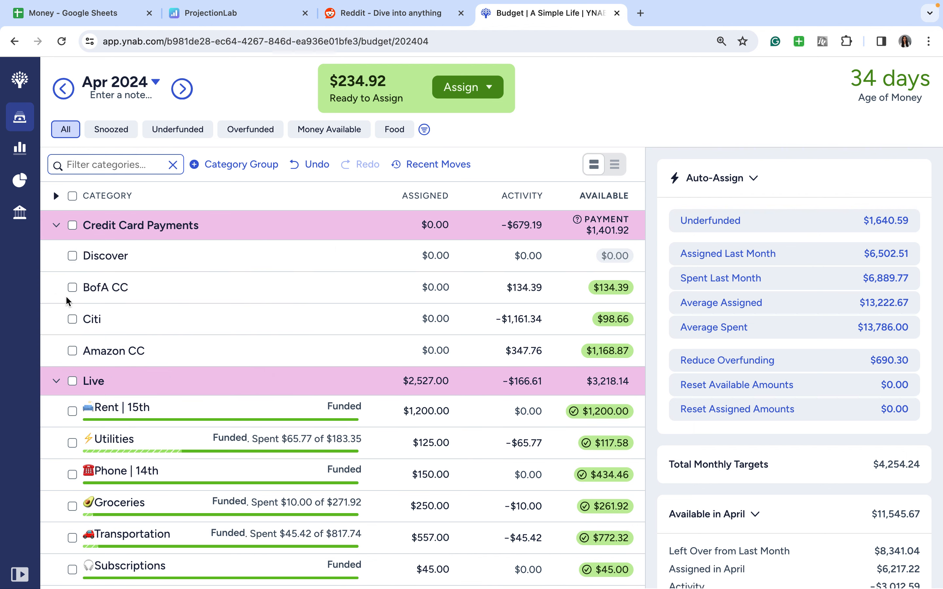
- Clear the amount assigned to Family Support in the Give group, set it to 400, and deselect the category
scroll(205, 319, "down", 5)
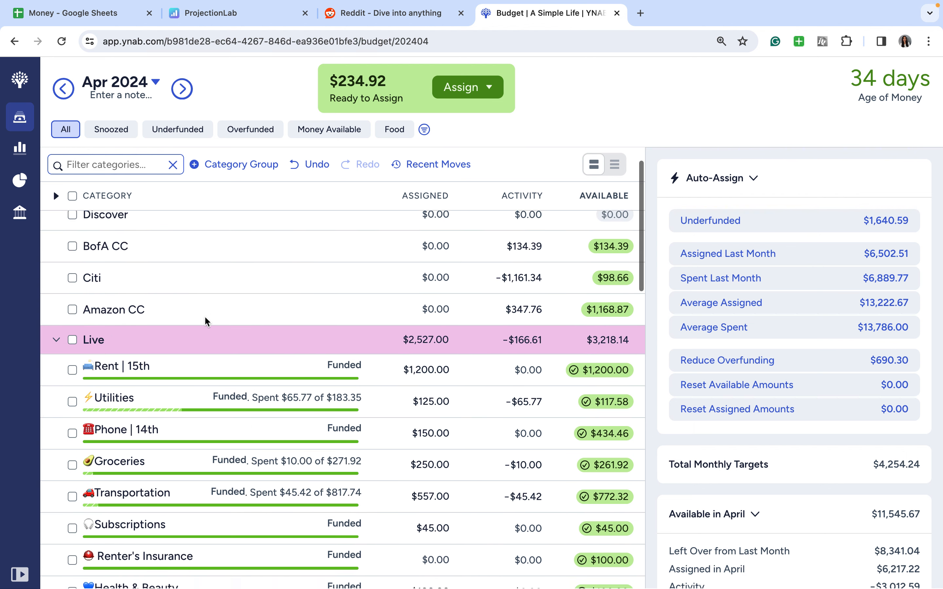
scroll(205, 322, "down", 10)
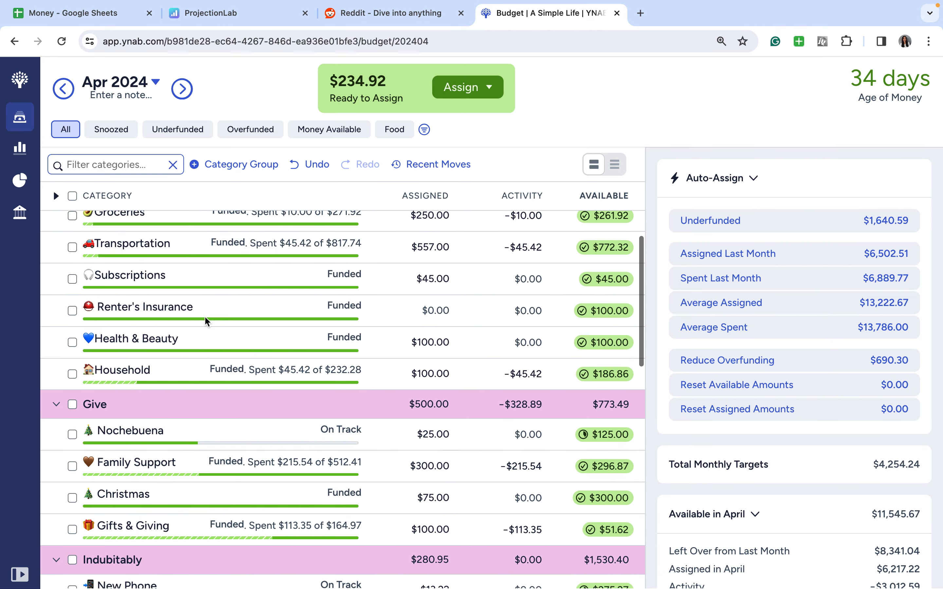
scroll(204, 318, "down", 1)
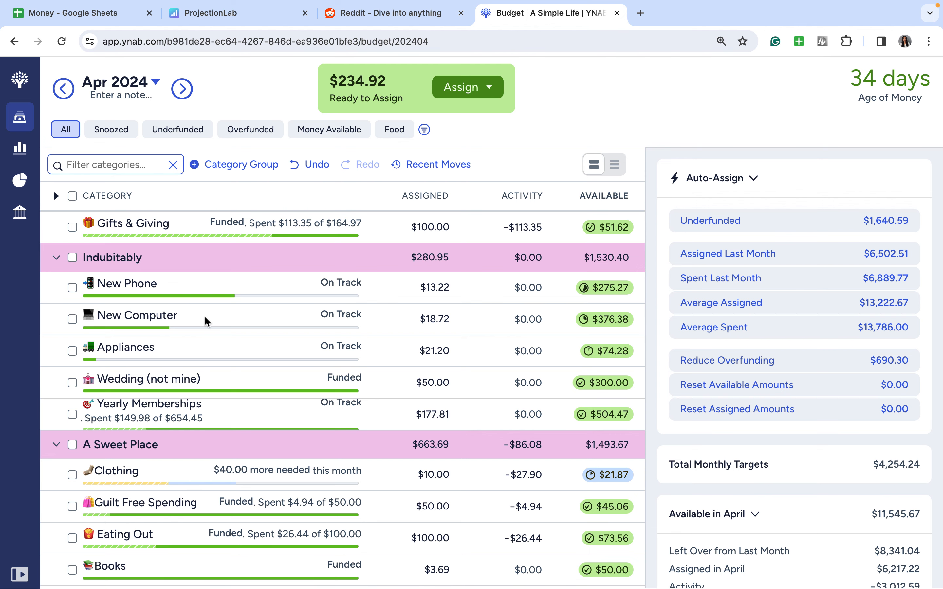
scroll(205, 321, "down", 1)
scroll(206, 322, "down", 7)
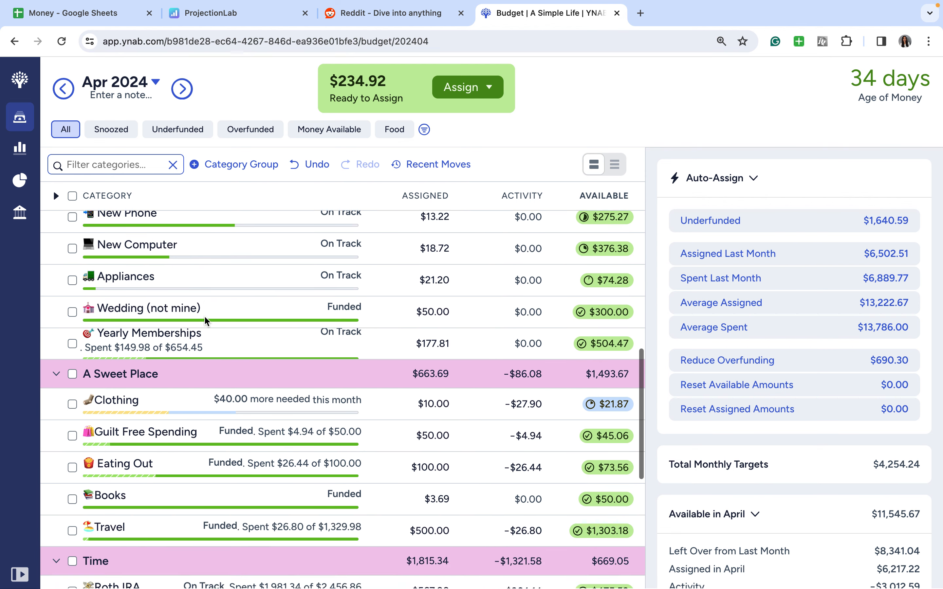
scroll(204, 315, "up", 17)
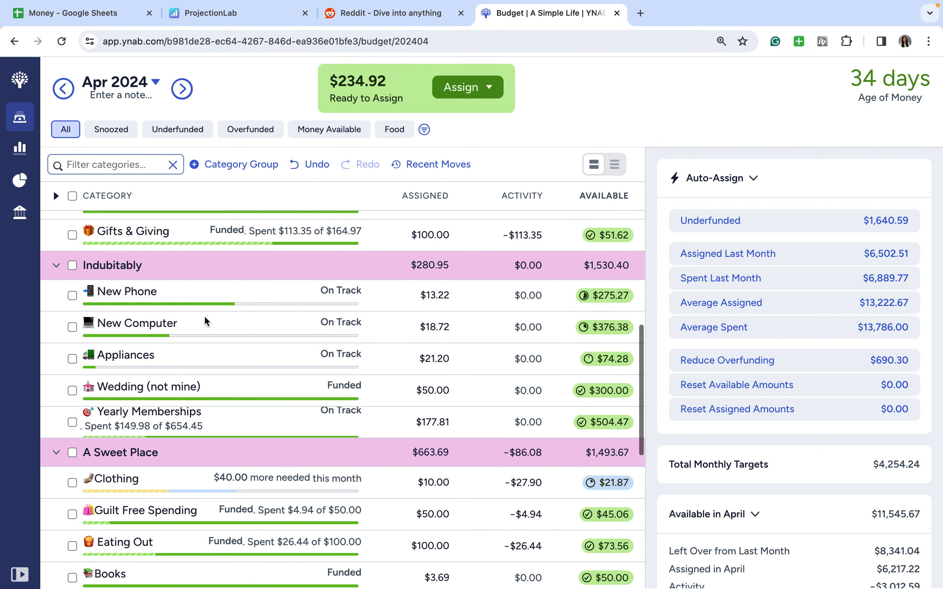
left_click(434, 501)
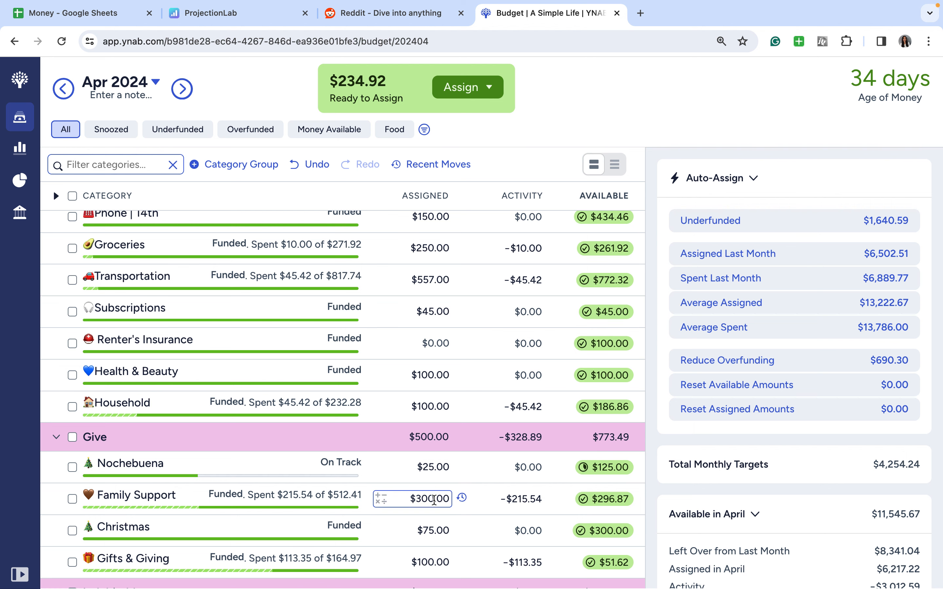
key("BackSpace")
type("0")
key("Return")
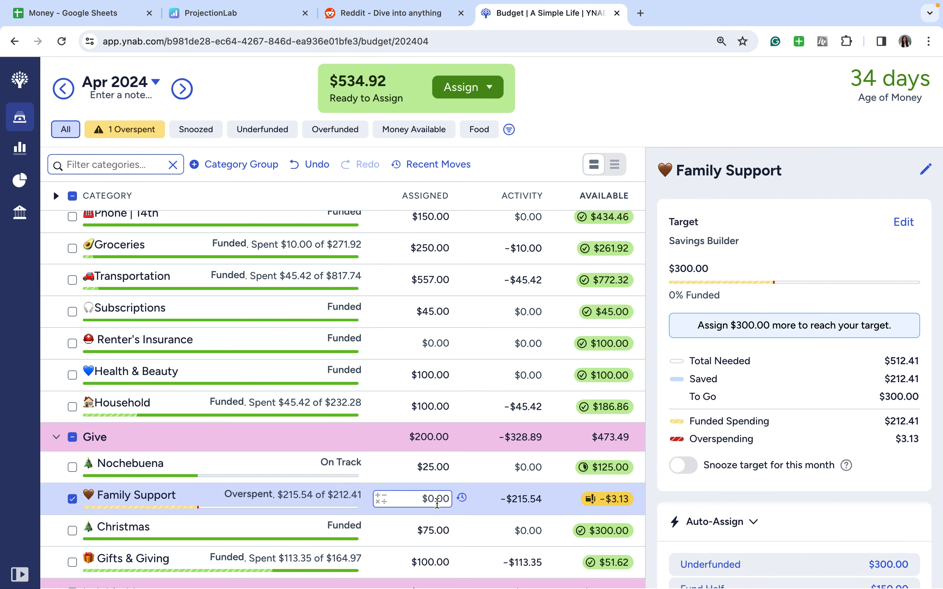
left_click(440, 499)
type("400")
key("Return")
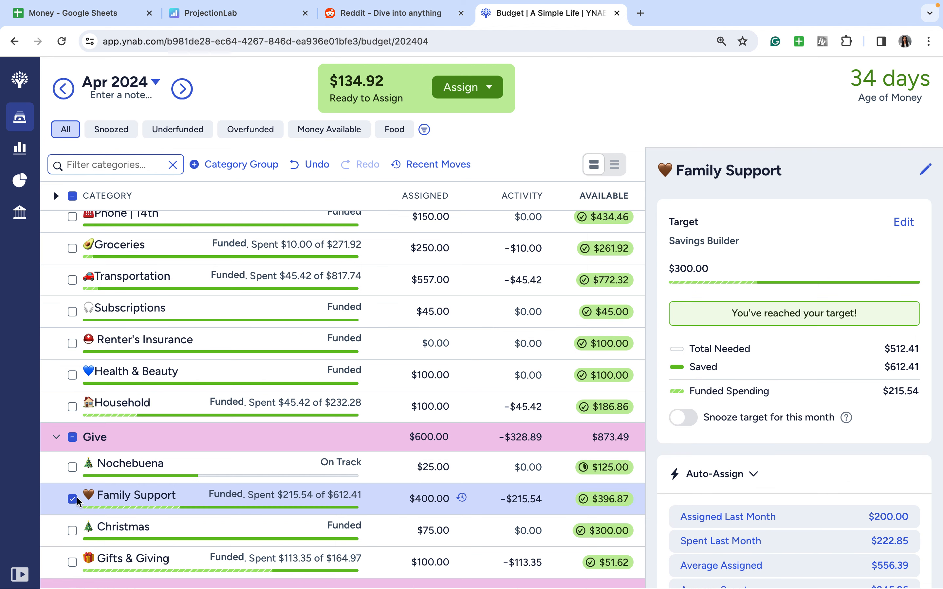
left_click(72, 498)
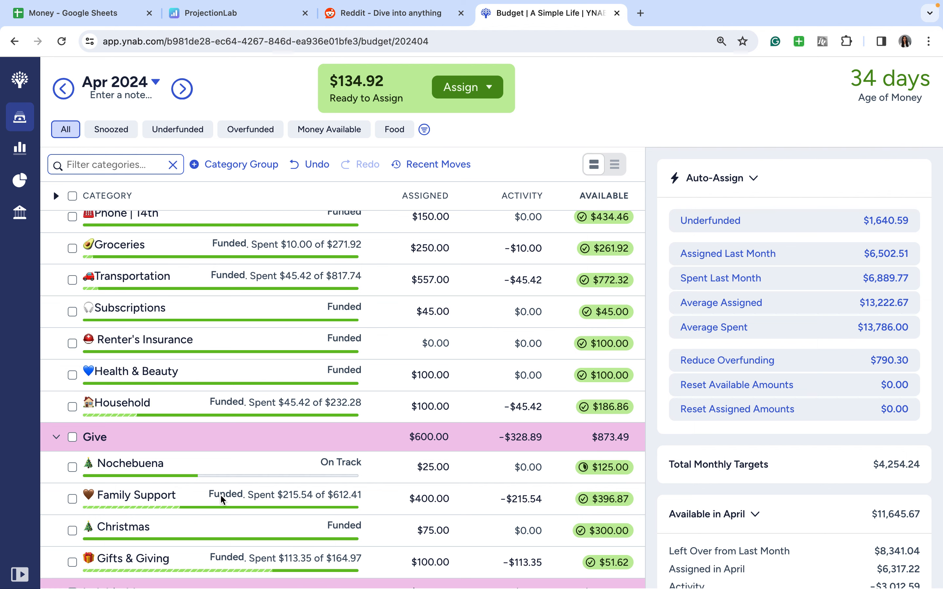
scroll(220, 494, "down", 10)
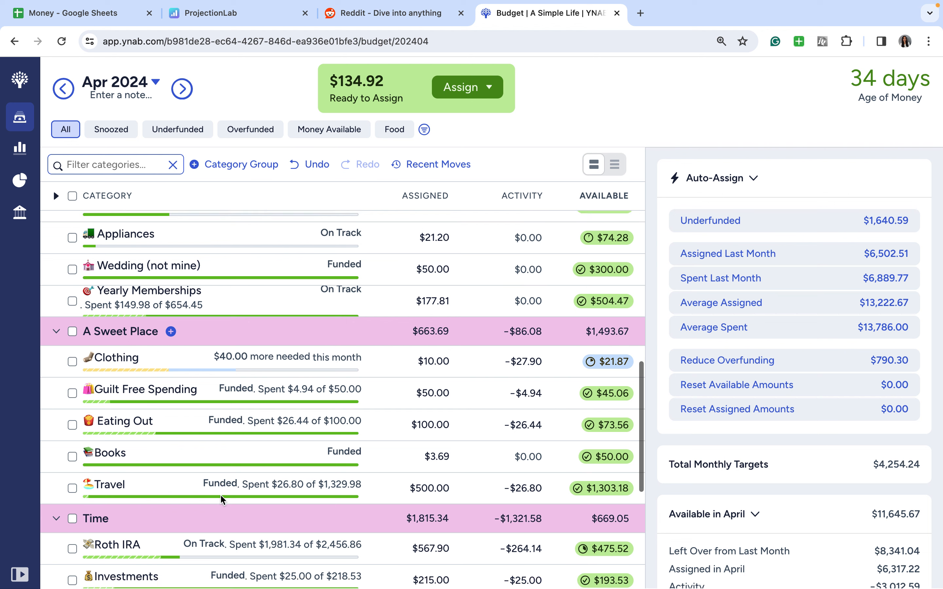
left_click(443, 394)
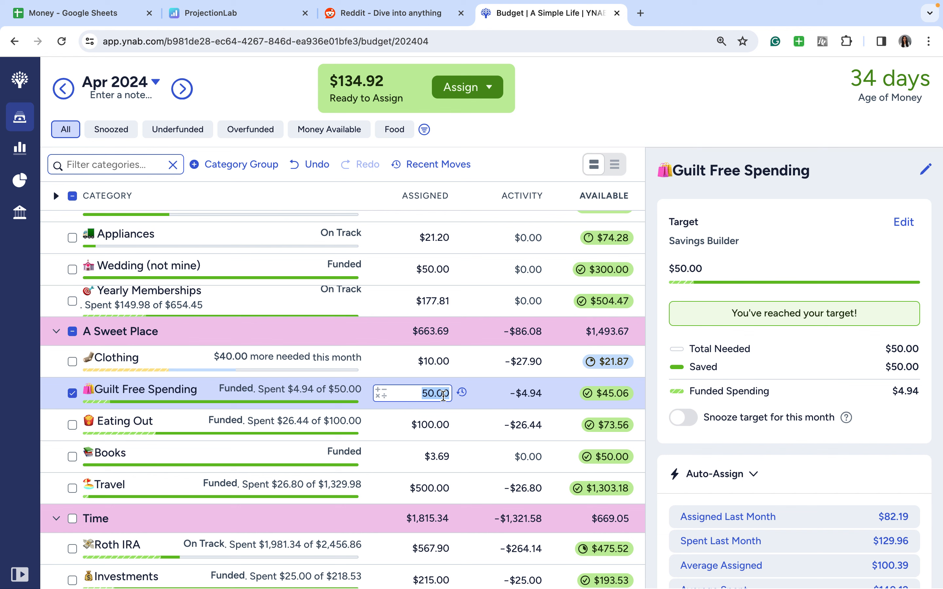
left_click(444, 366)
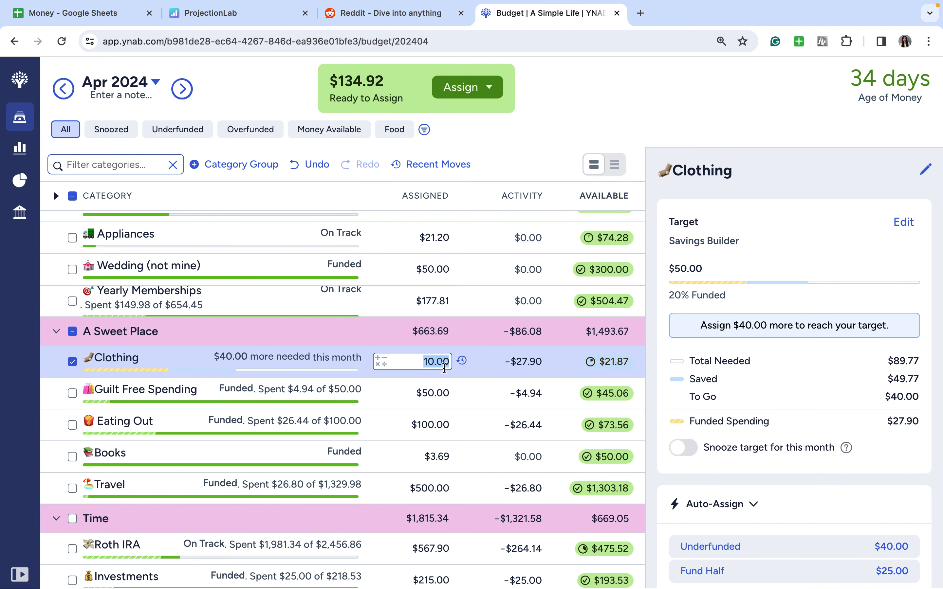
scroll(444, 368, "down", 4)
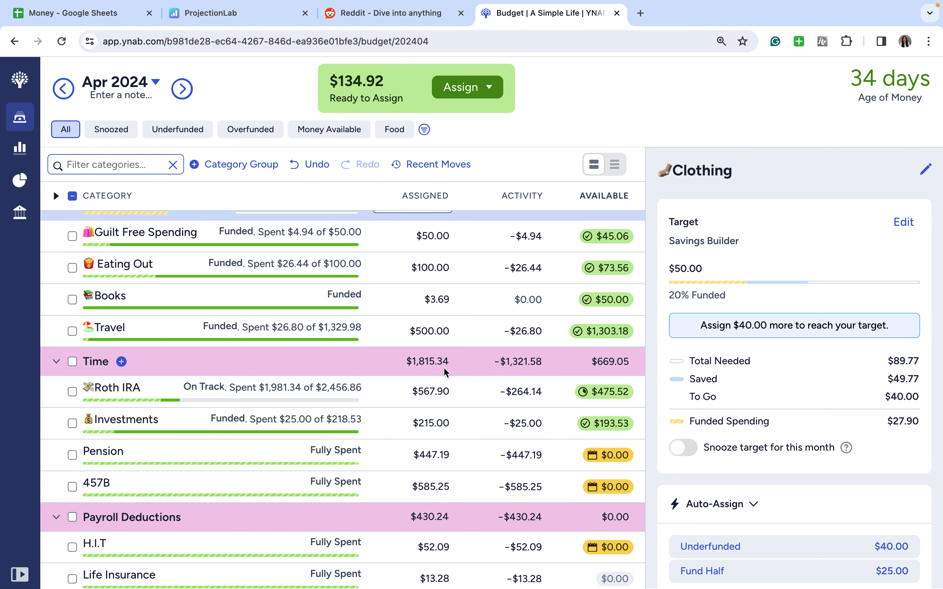
scroll(445, 370, "up", 2)
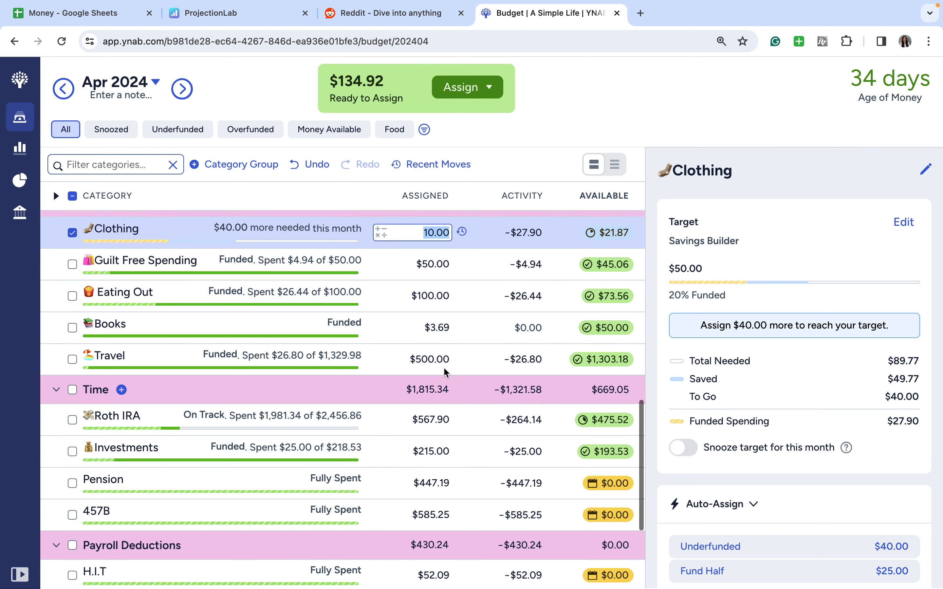
- Add 50 to the amount assigned to Eating Out in the A Sweet Place group
left_click(447, 282)
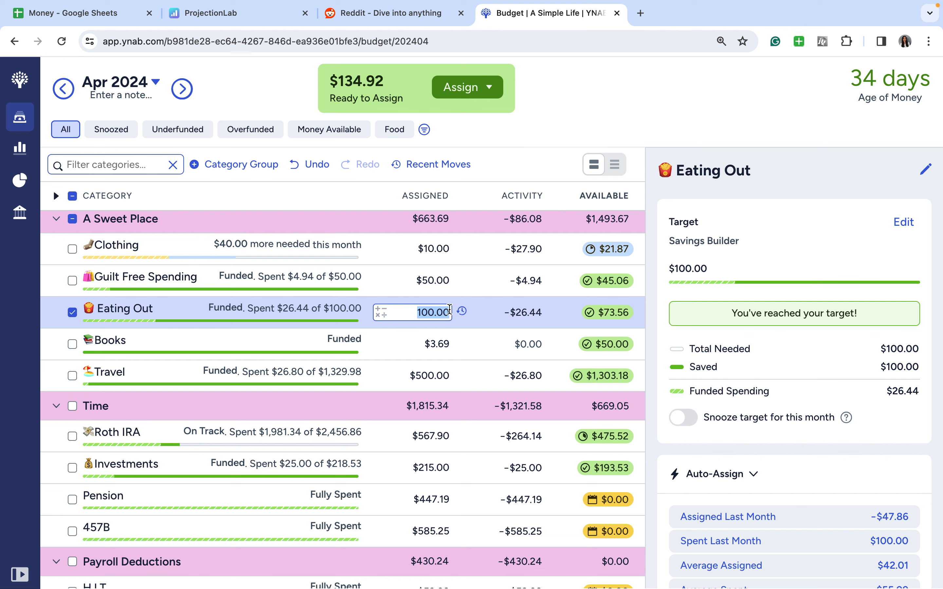
left_click(382, 312)
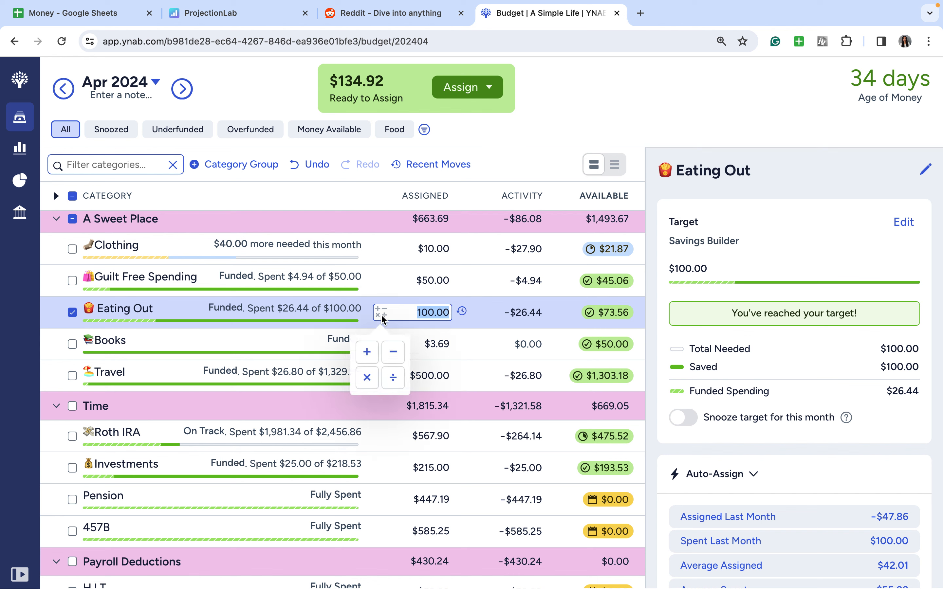
left_click(365, 357)
type("50")
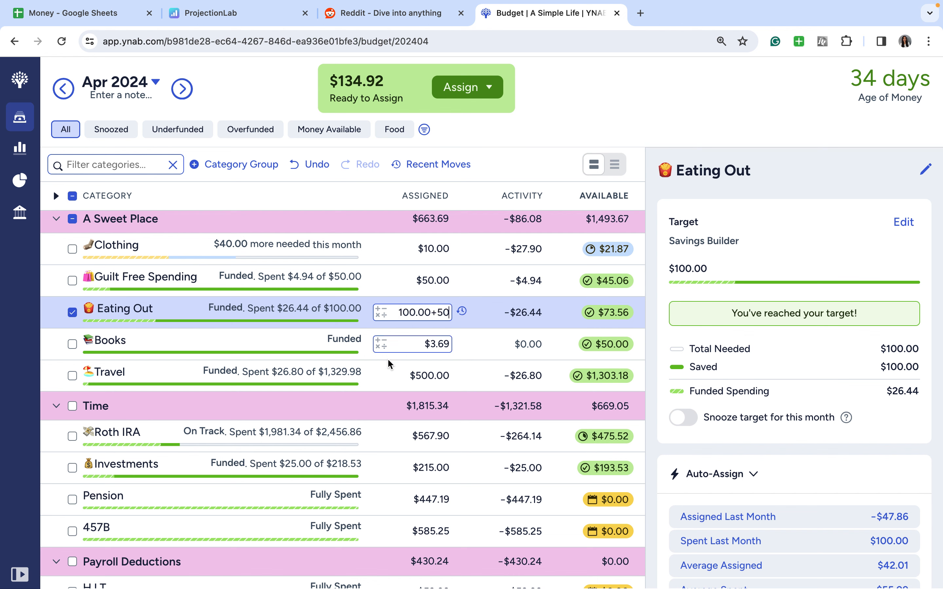
key("Return")
- Add 50 to the amount assigned to Transportation in the Live group
scroll(481, 315, "up", 5)
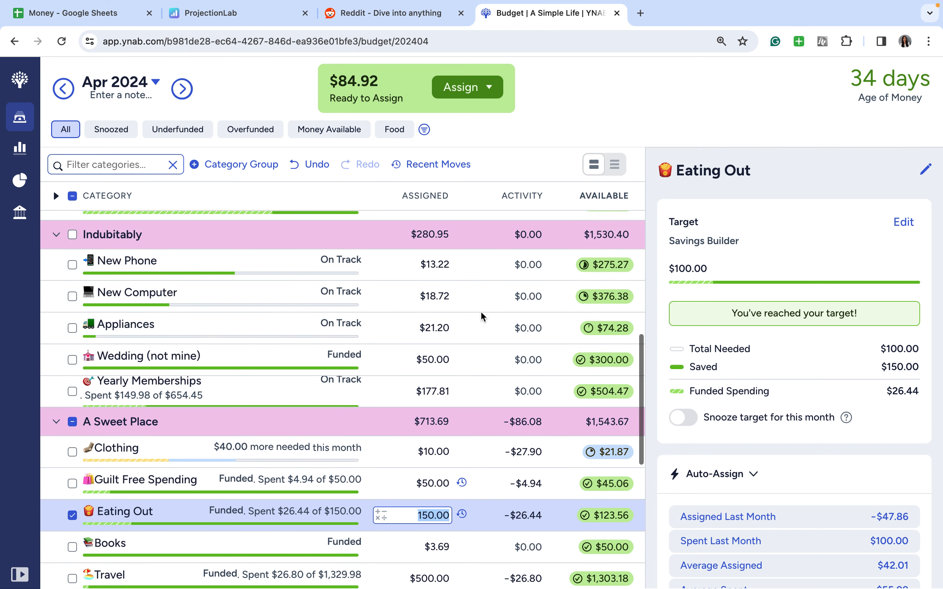
scroll(482, 317, "up", 10)
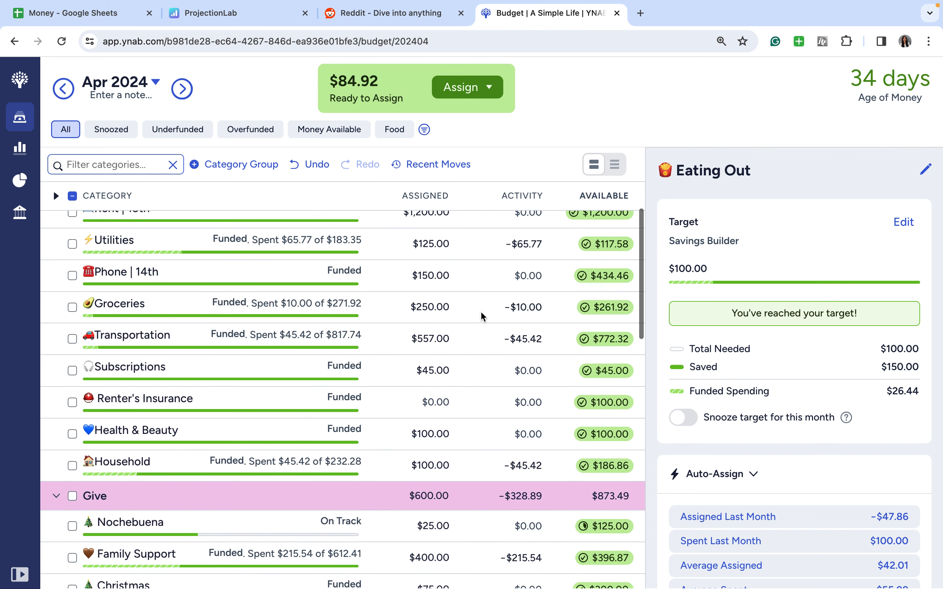
scroll(480, 315, "up", 1)
left_click(381, 353)
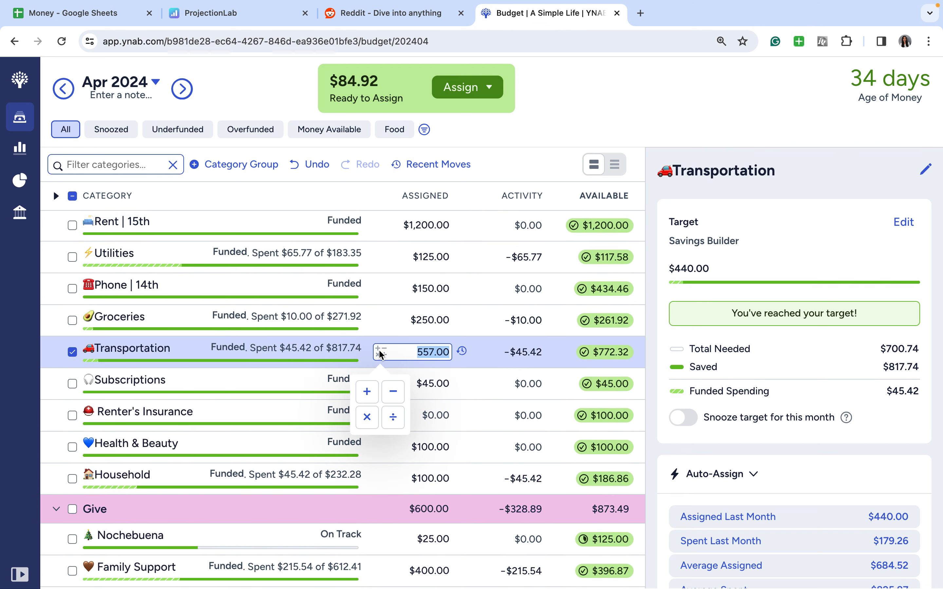
left_click(367, 392)
type("50")
key("Return")
- Add the remaining 34.92 to the amount assigned to Investments in the Time group, and deselect the category
scroll(496, 357, "down", 1)
scroll(495, 353, "down", 10)
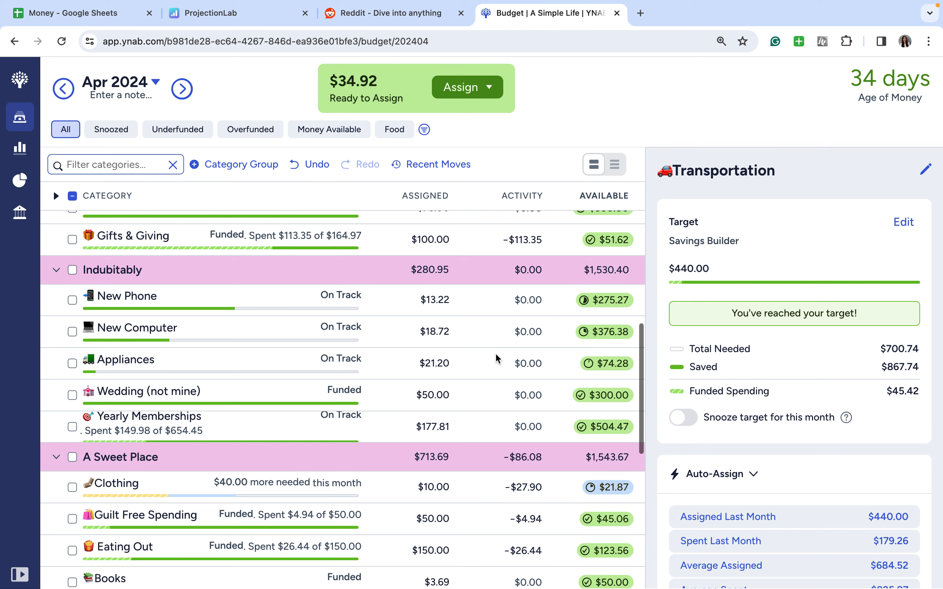
scroll(494, 353, "down", 1)
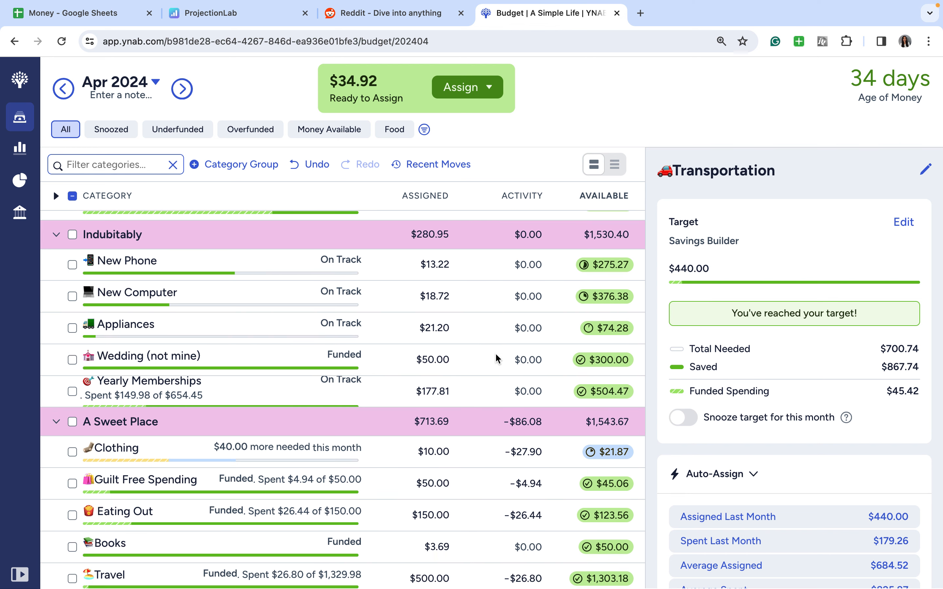
scroll(494, 353, "down", 7)
scroll(494, 353, "down", 1)
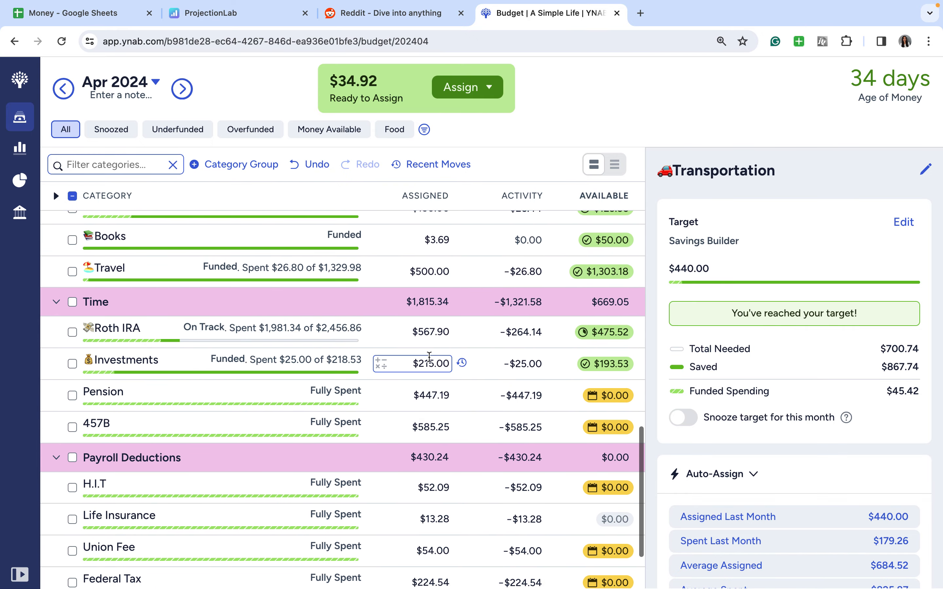
left_click(380, 363)
left_click(368, 404)
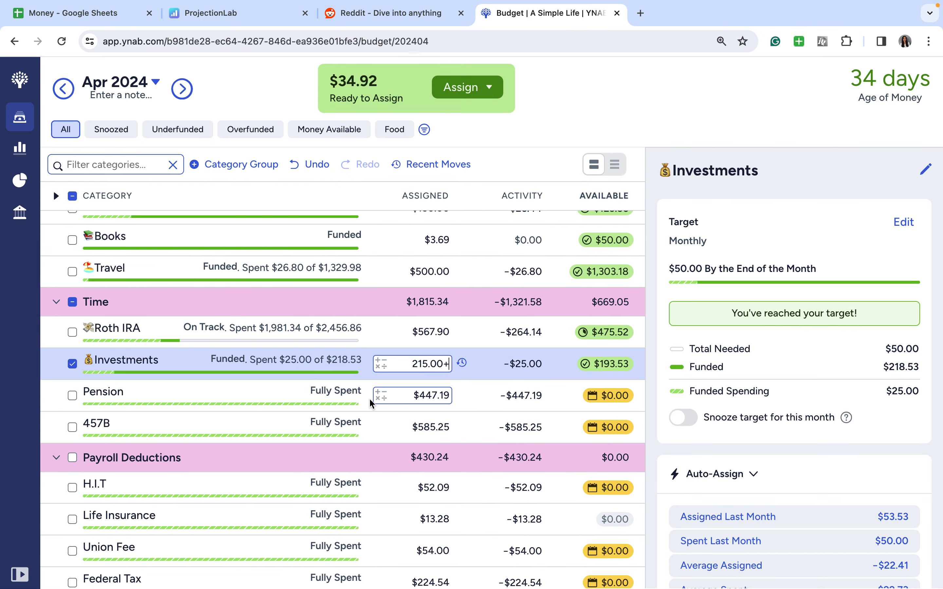
type("34.92")
key("Return")
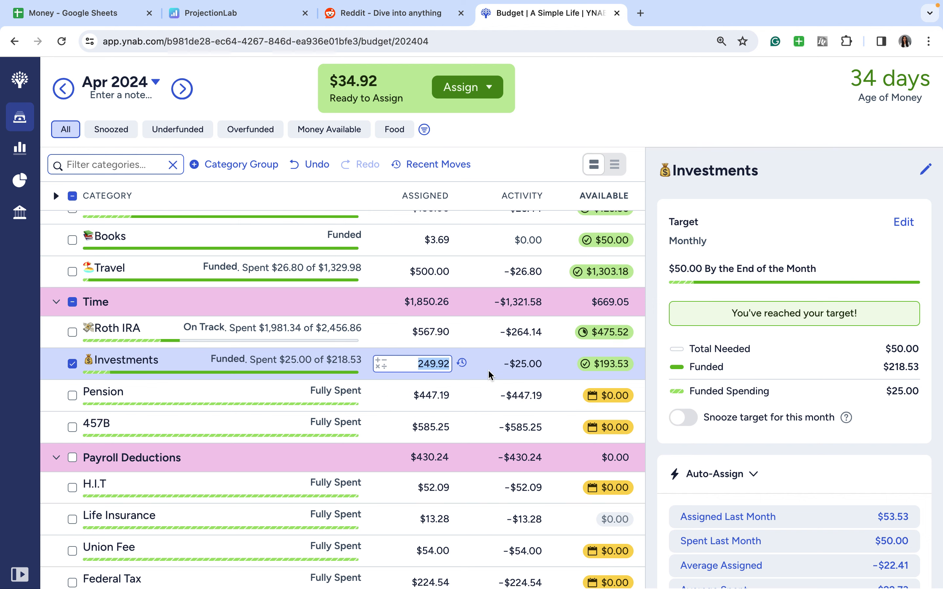
left_click(72, 364)
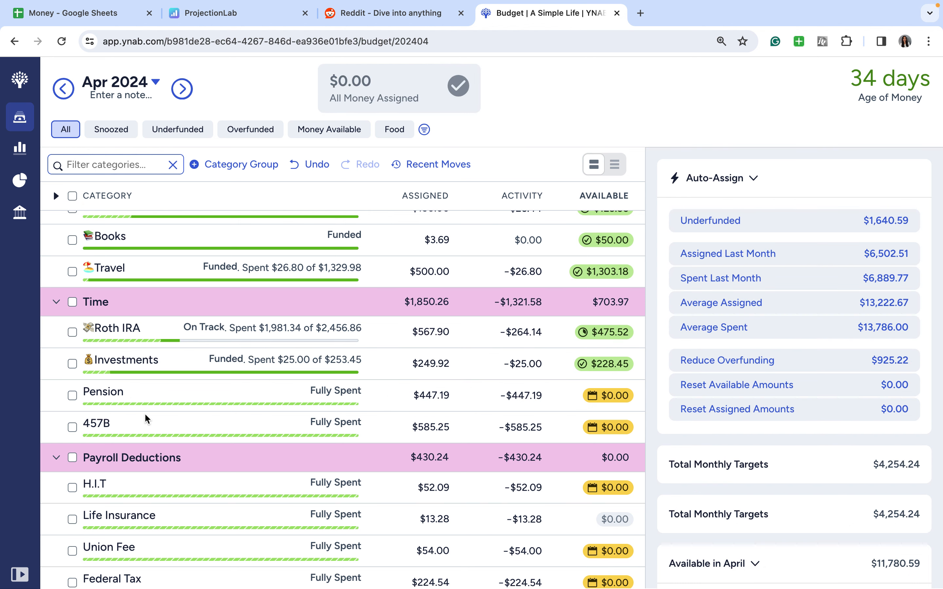
- Review the assigned and available amounts across the budget's category groups, from Time back up to Live
scroll(146, 417, "up", 3)
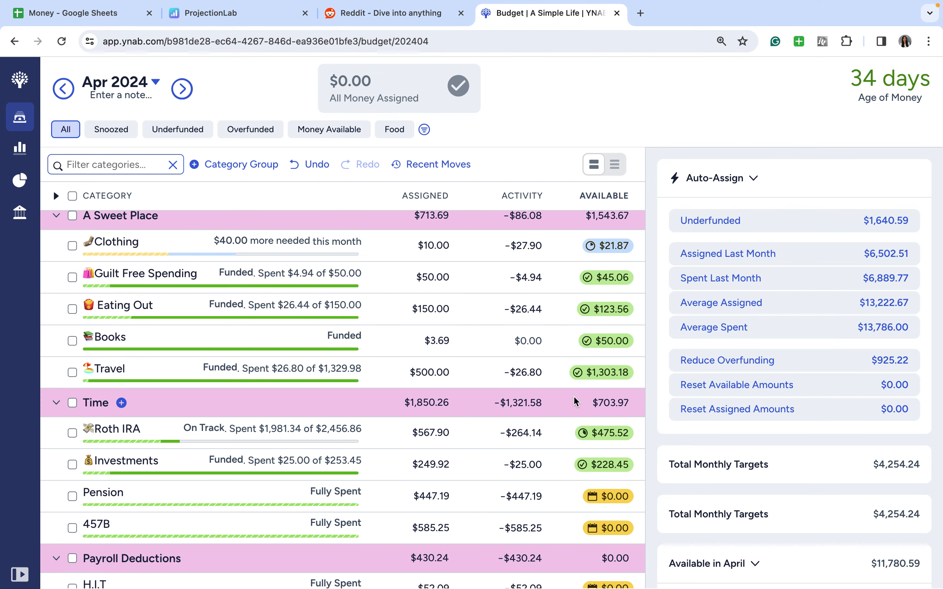
scroll(574, 397, "up", 20)
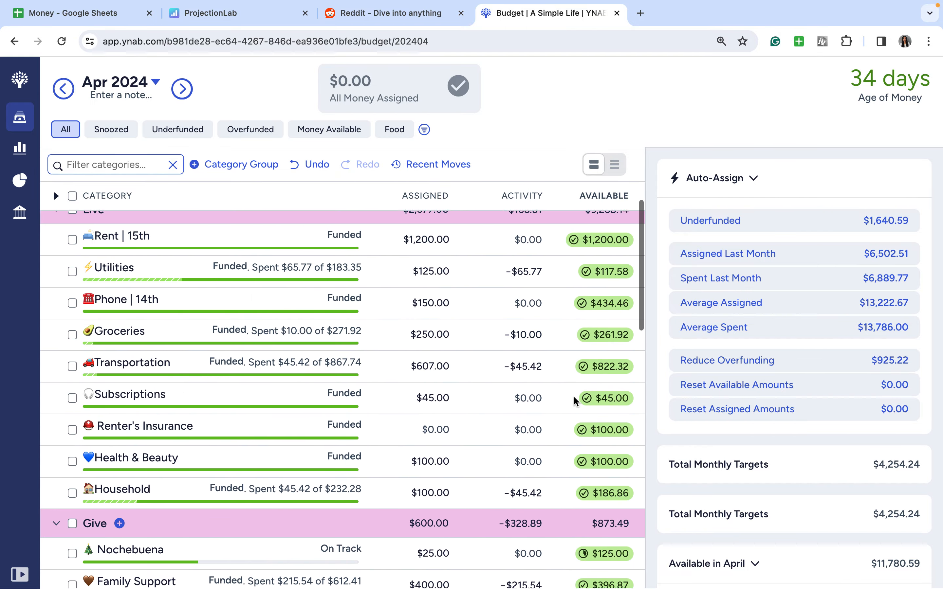
scroll(574, 398, "up", 4)
scroll(573, 398, "down", 2)
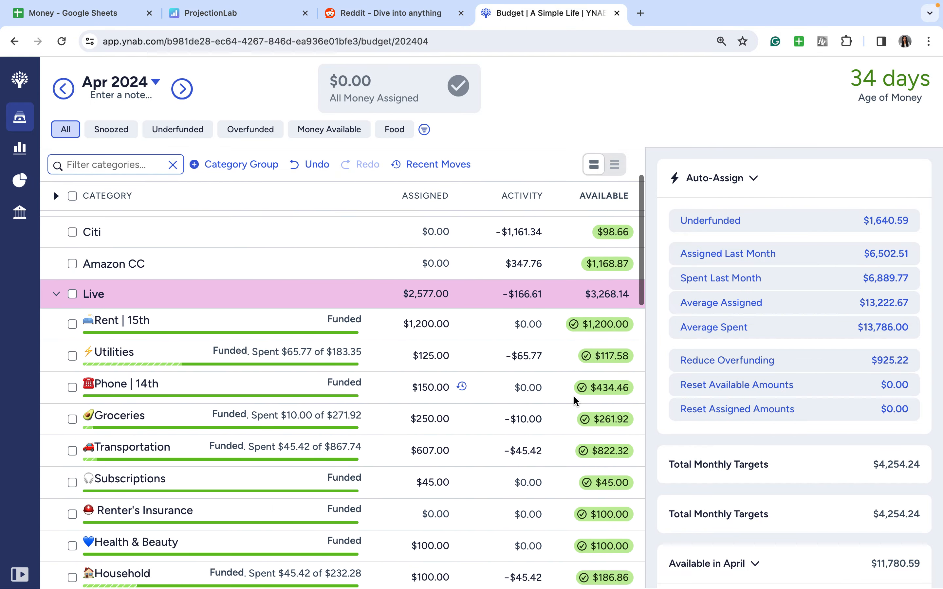
scroll(574, 400, "down", 1)
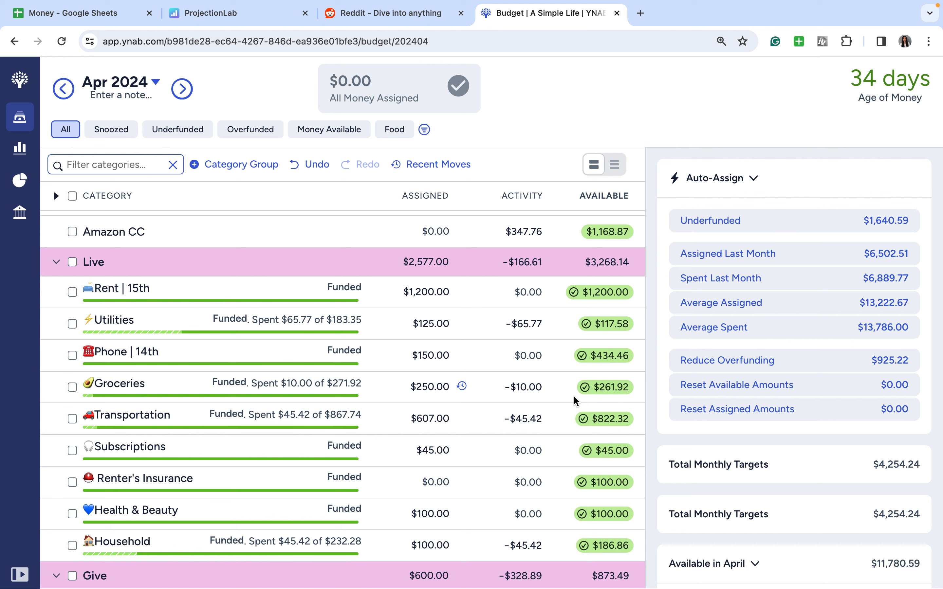